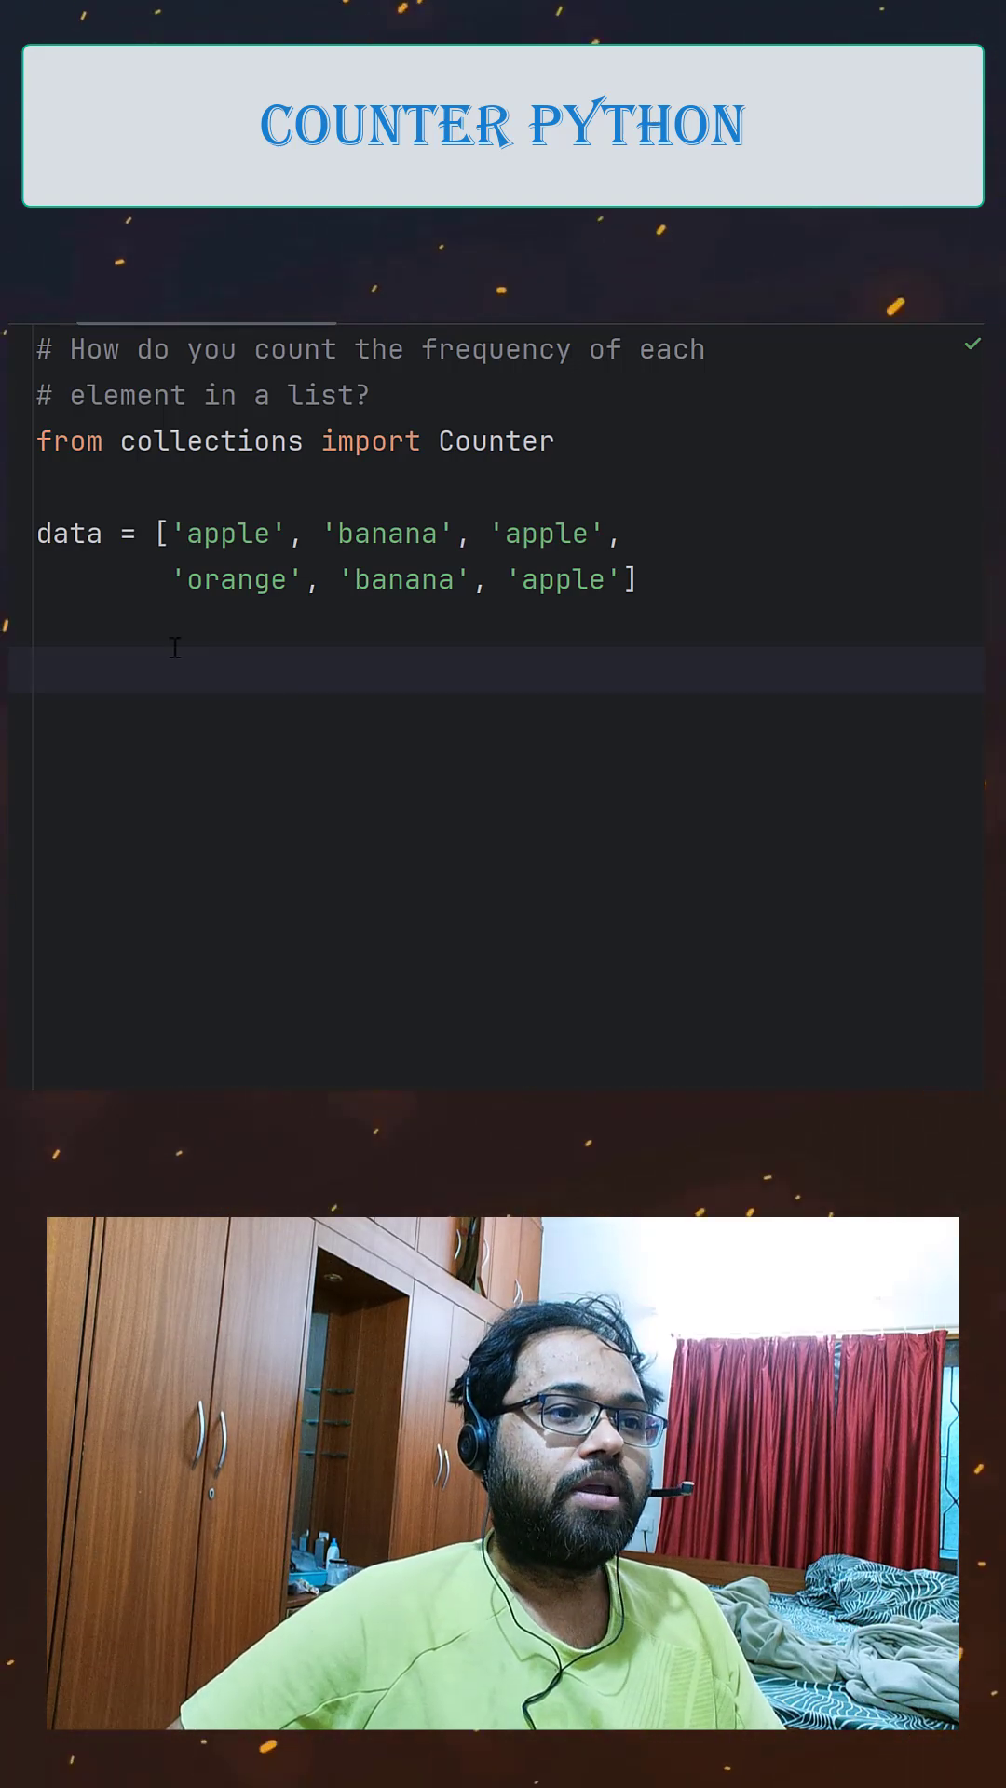
# Highlight apple, banana and orange in the fruit list.
pyautogui.doubleClick(220, 532)
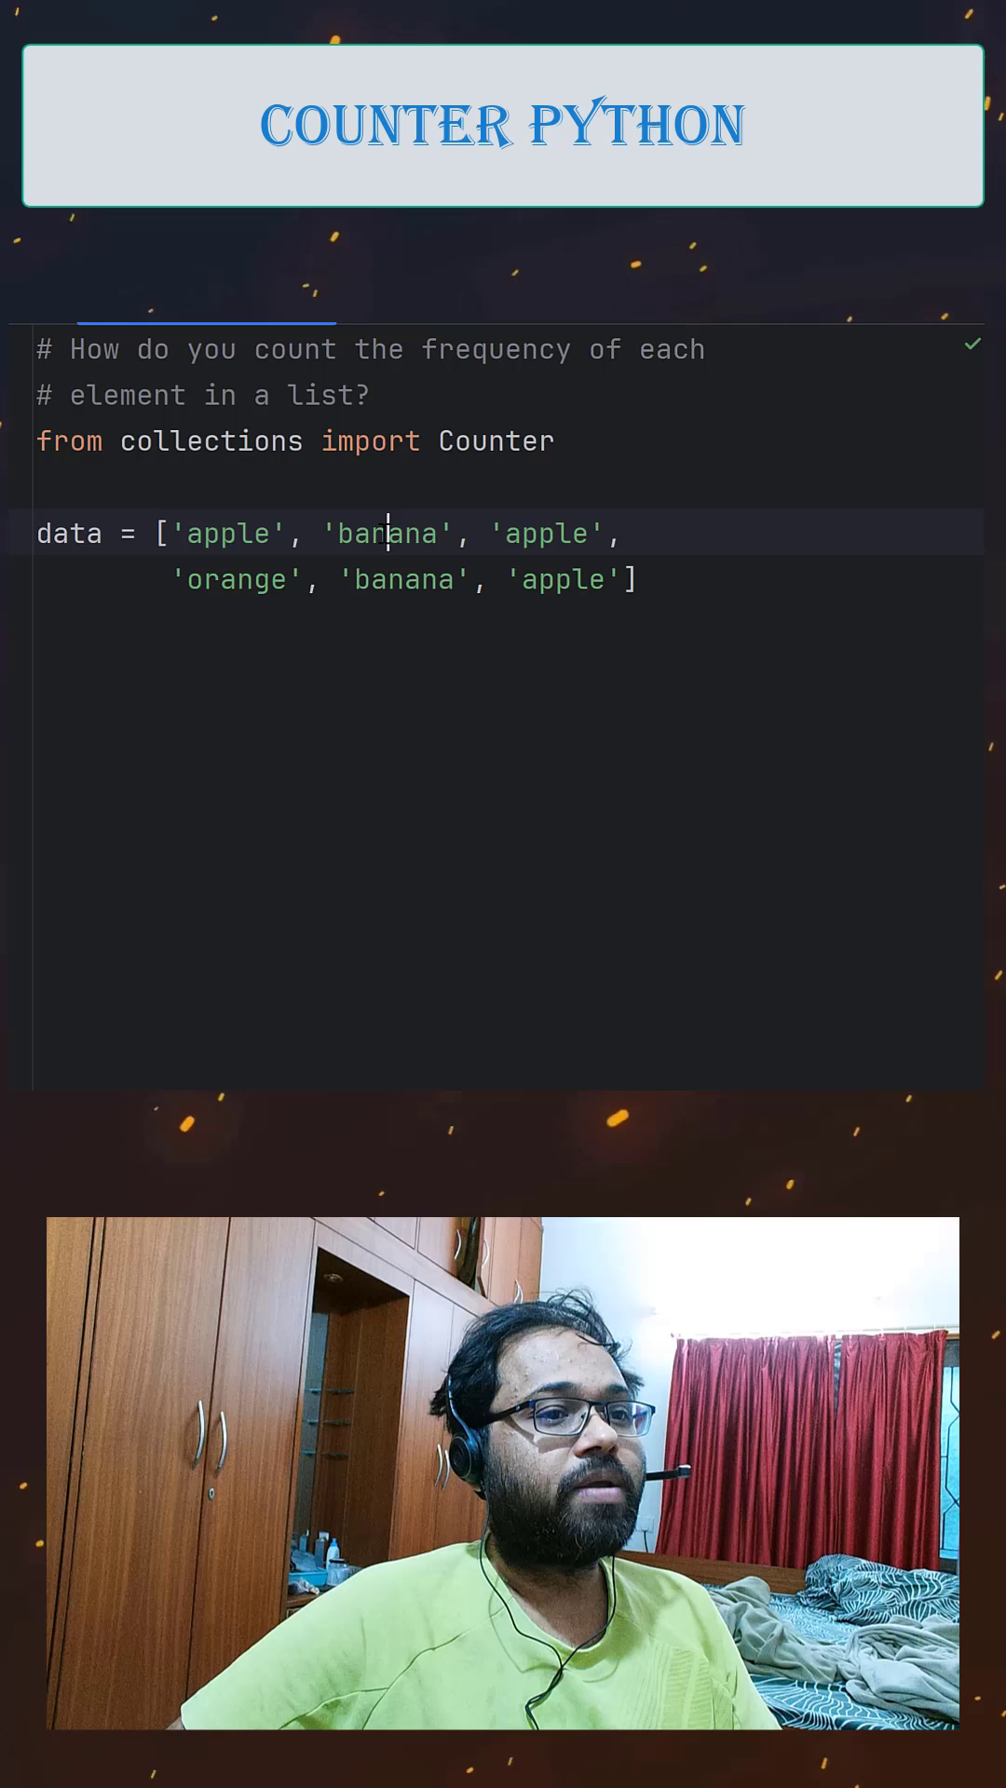
pyautogui.doubleClick(368, 533)
pyautogui.doubleClick(236, 578)
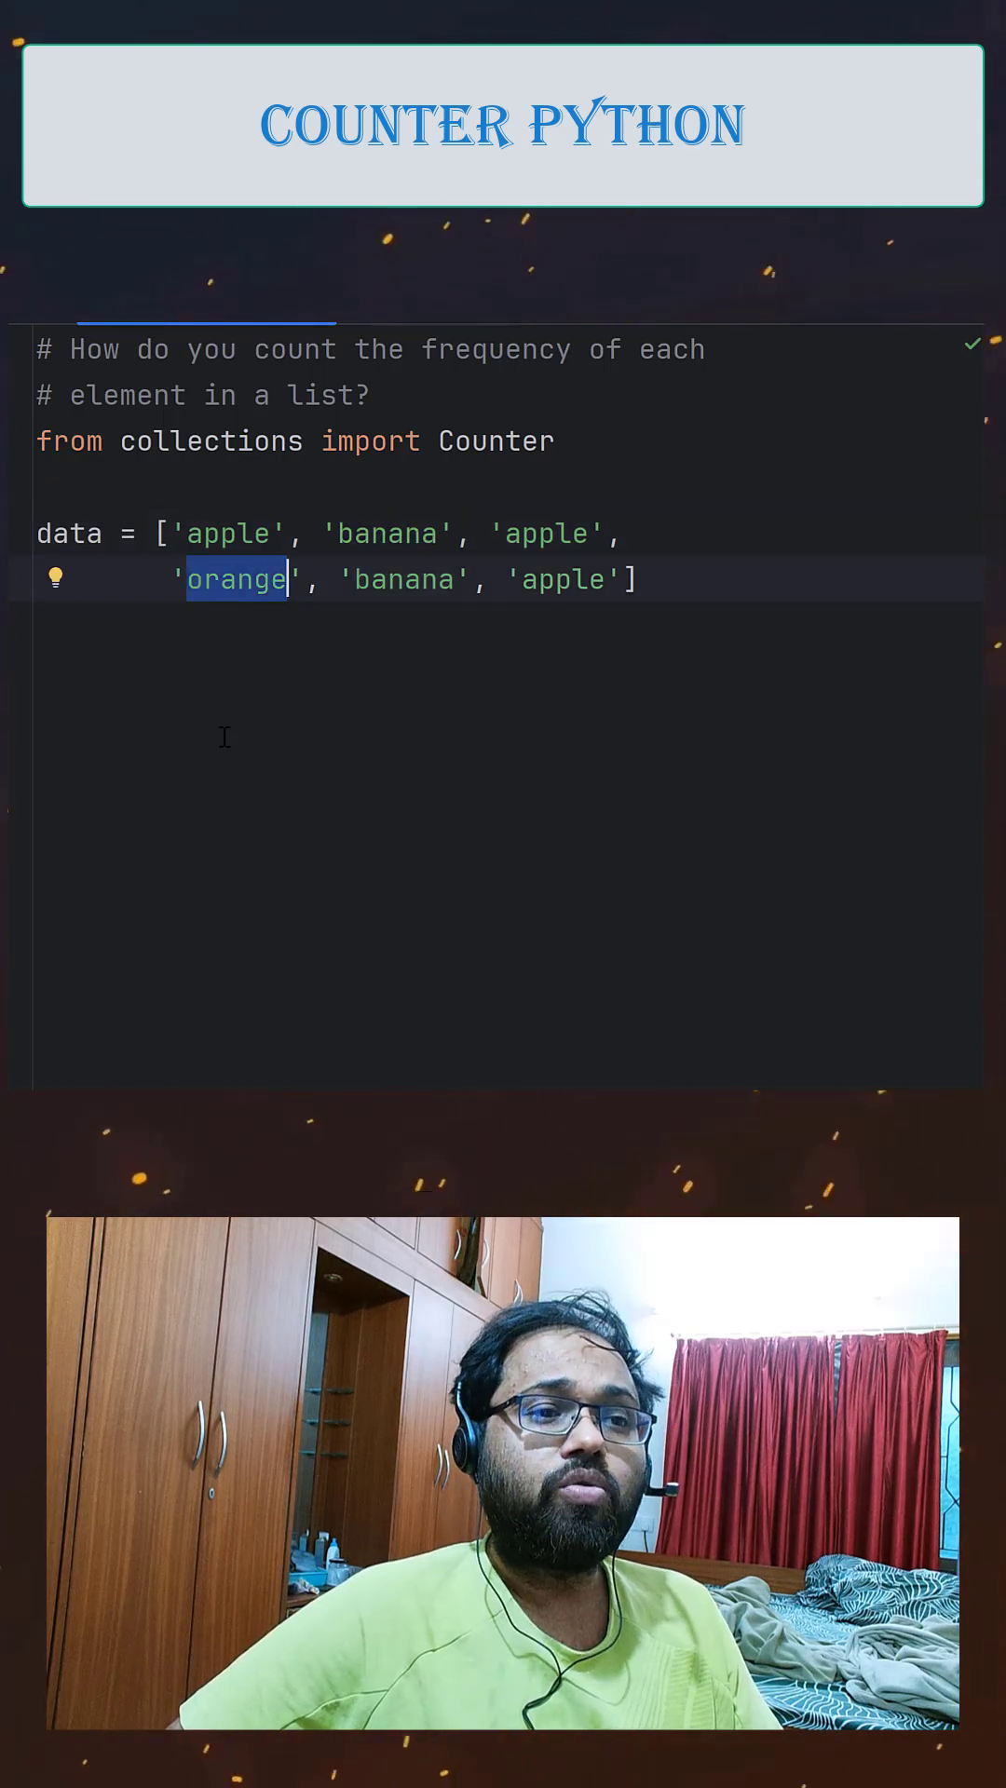
# Add count=Counter(data) on a new line below the fruit list.
pyautogui.click(656, 587)
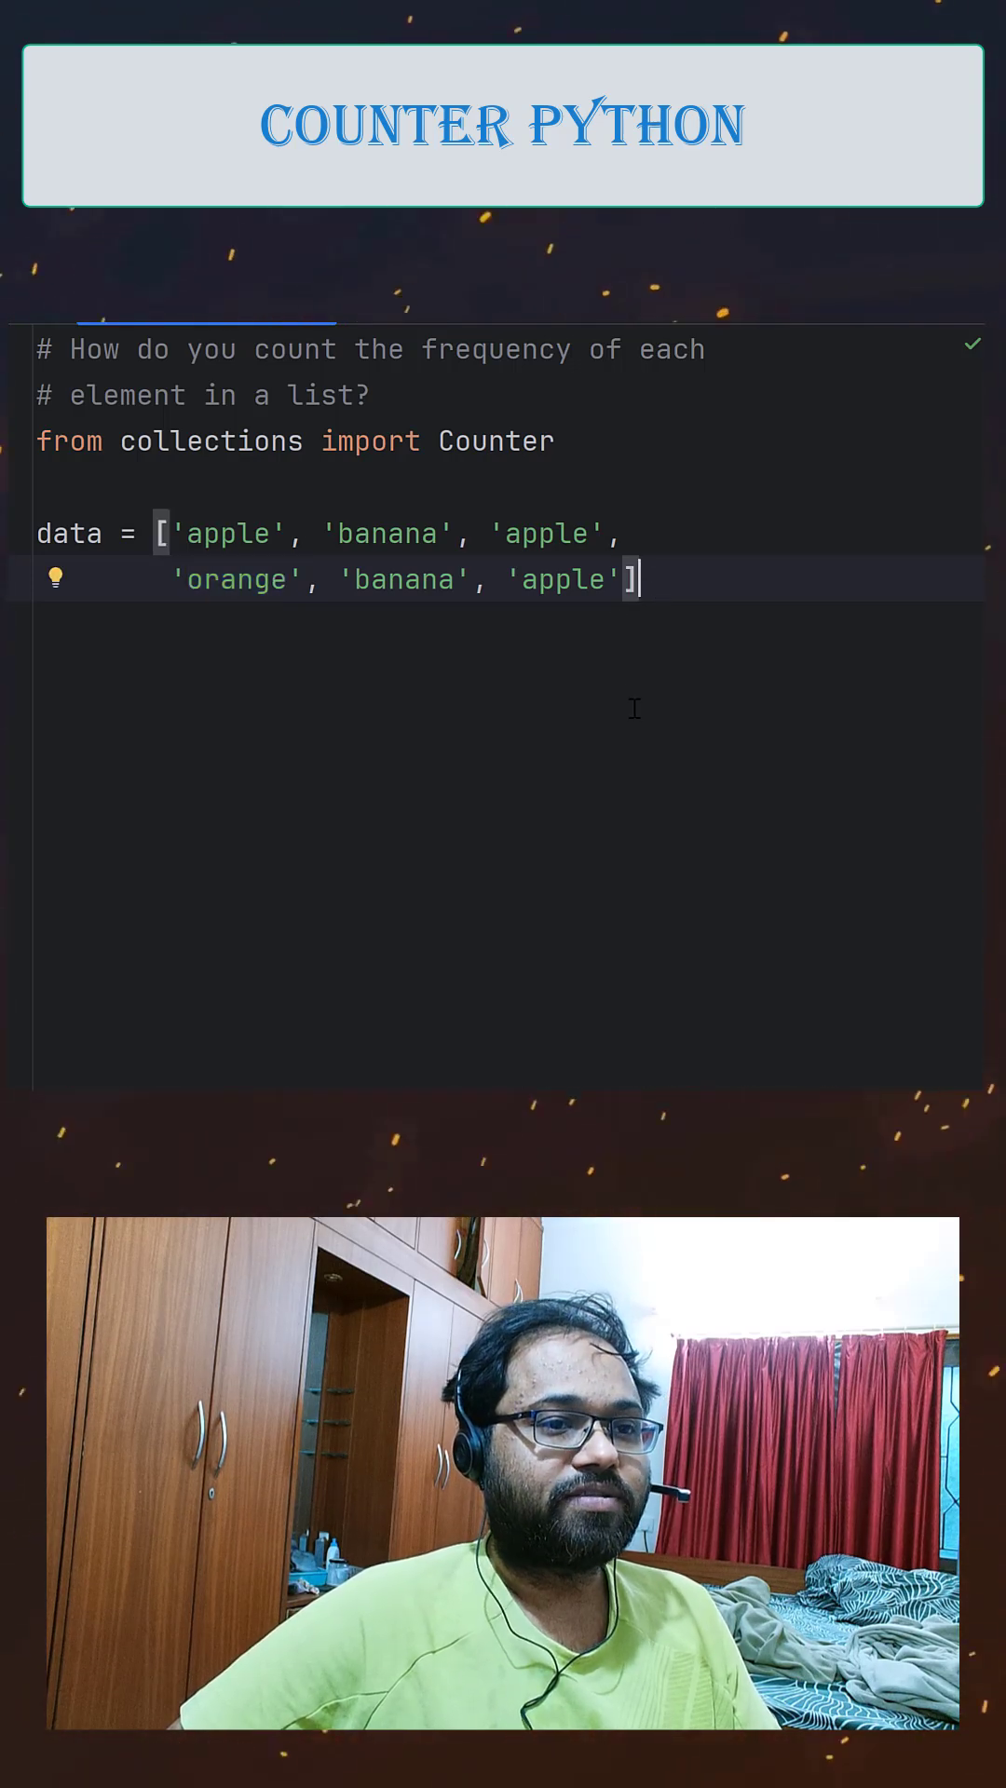
pyautogui.press('Return')
pyautogui.press('Return')
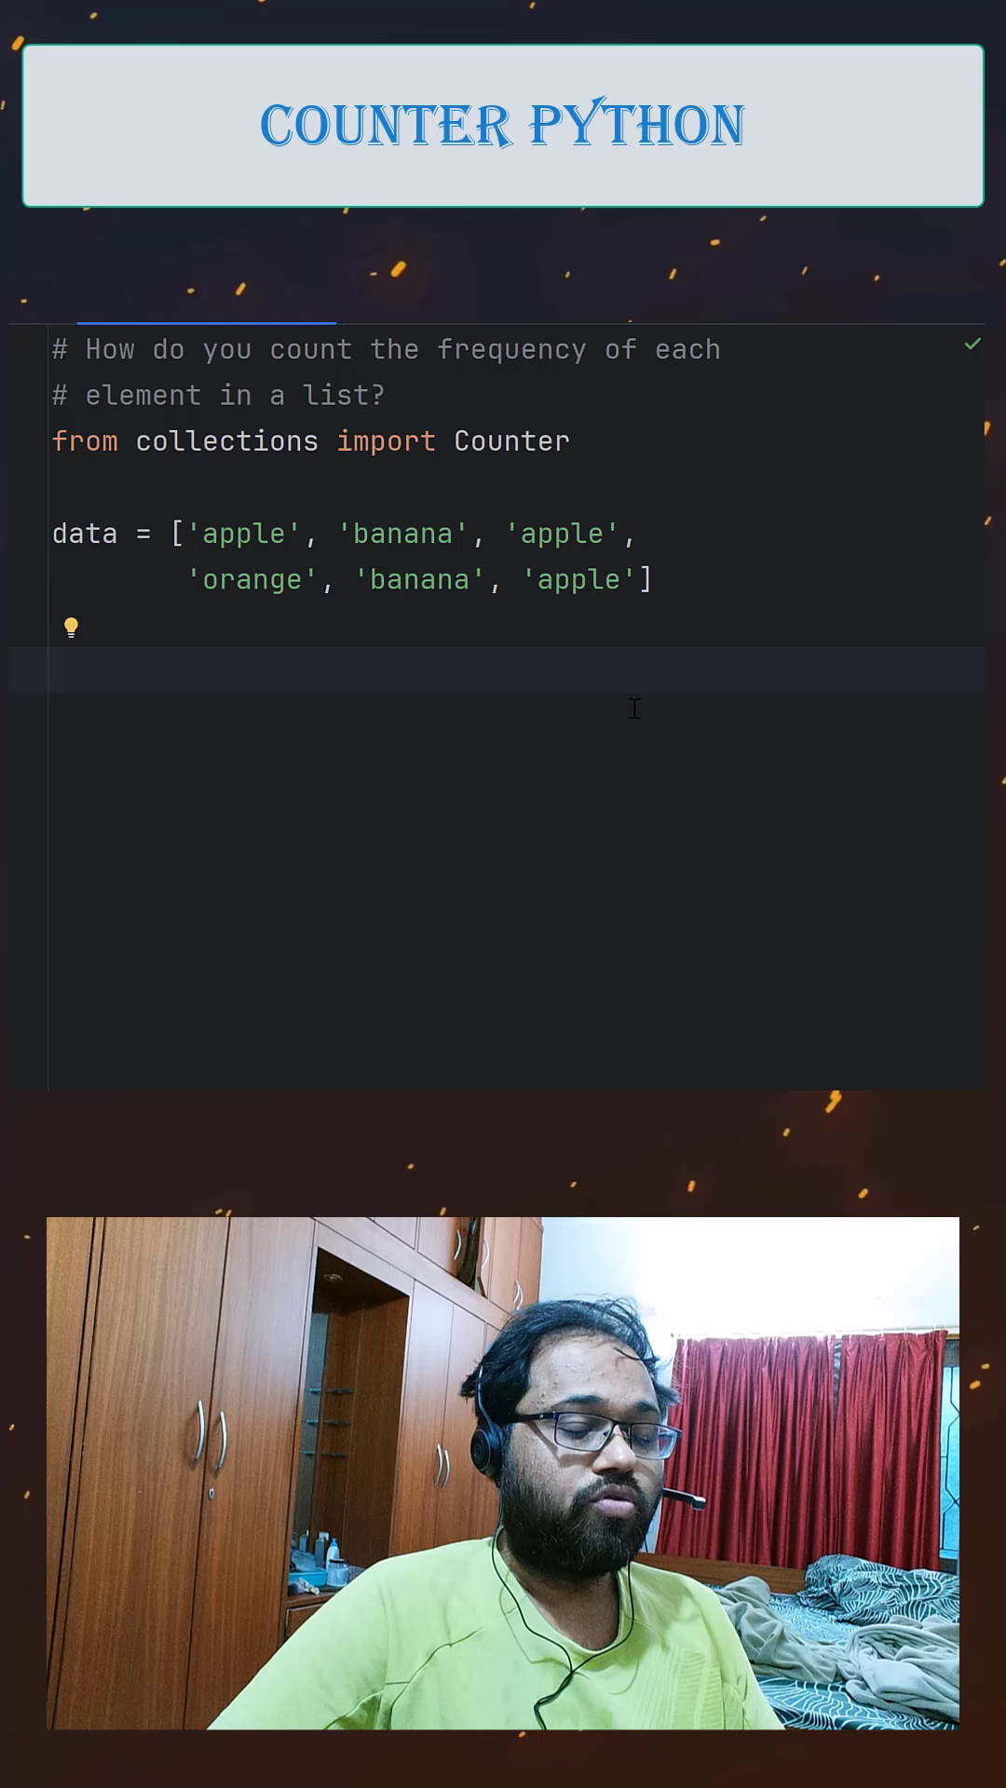
pyautogui.write('count')
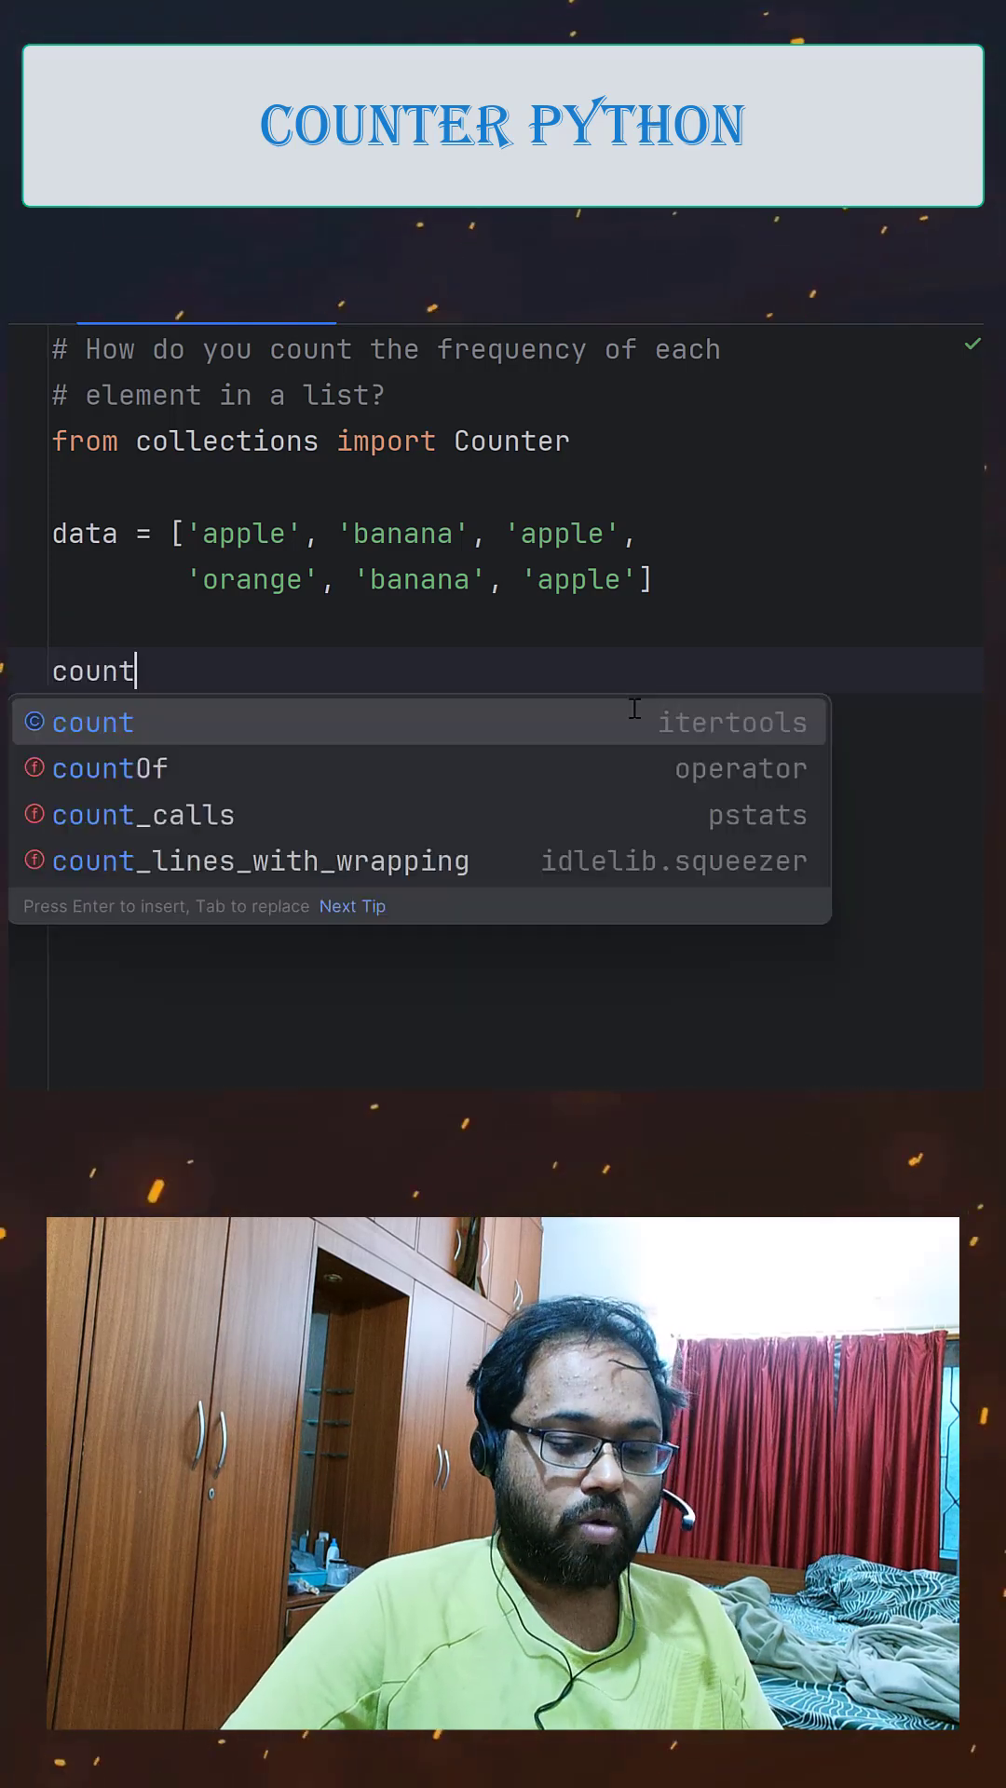
pyautogui.write('=Counter(')
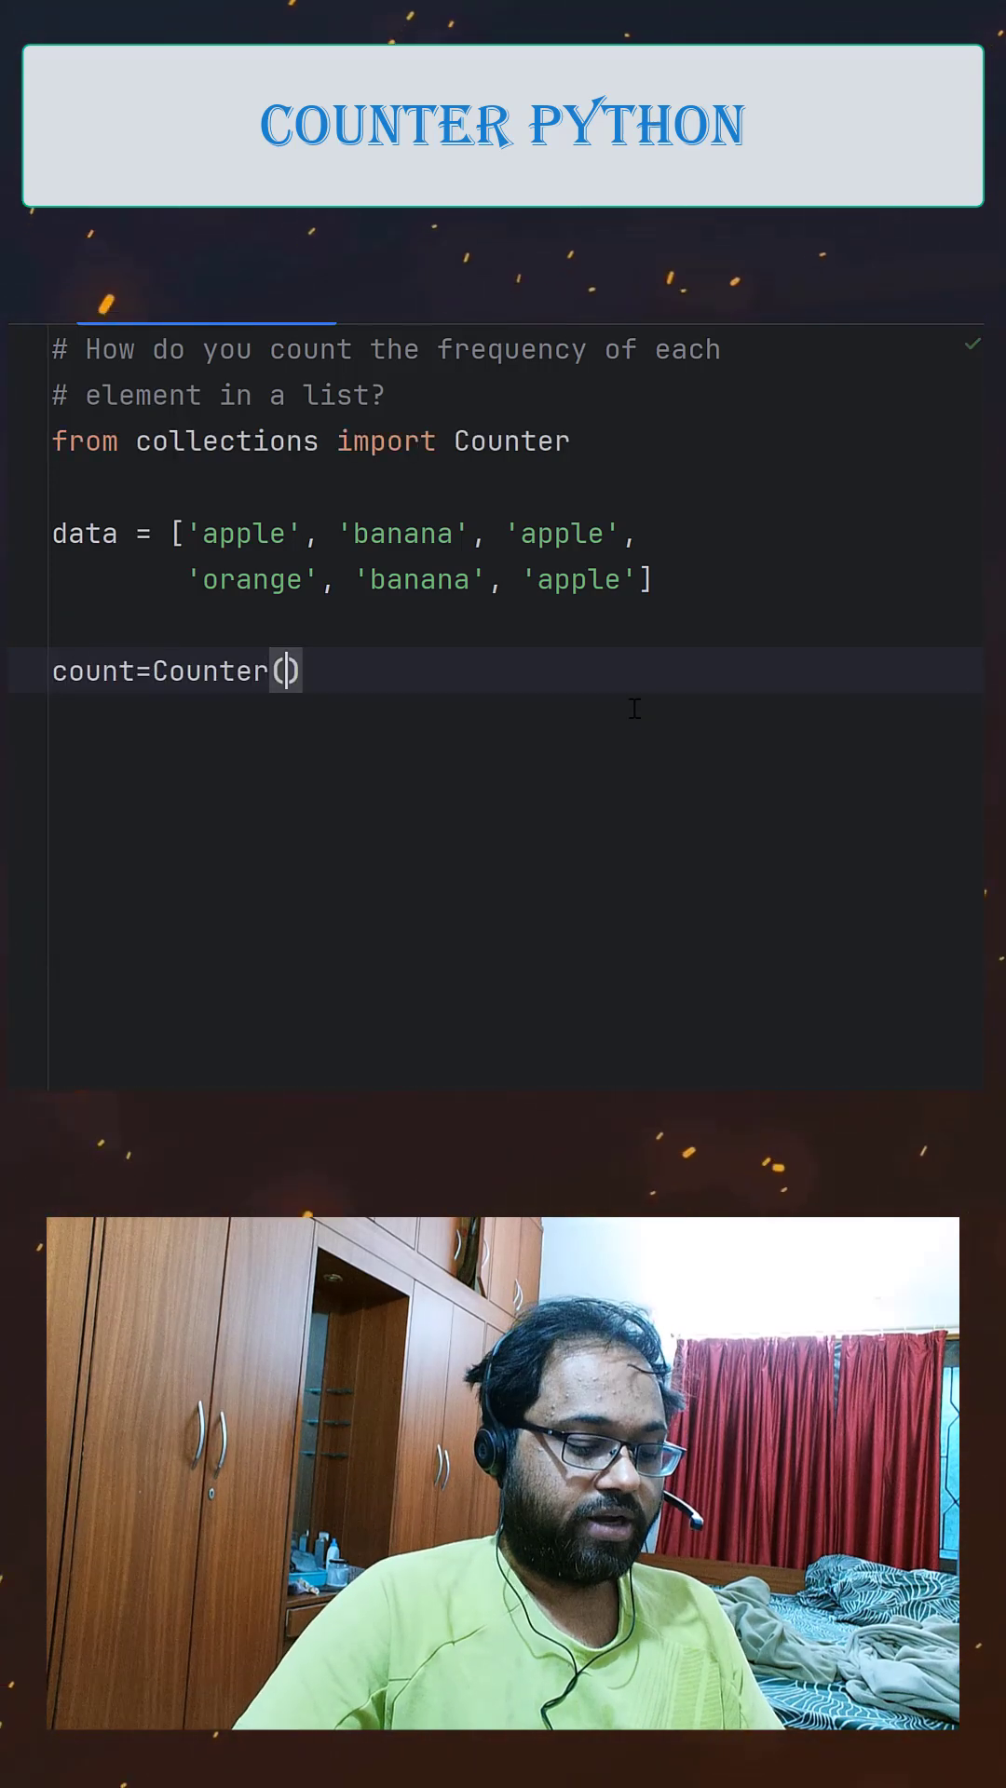
pyautogui.write('data')
pyautogui.click(727, 438)
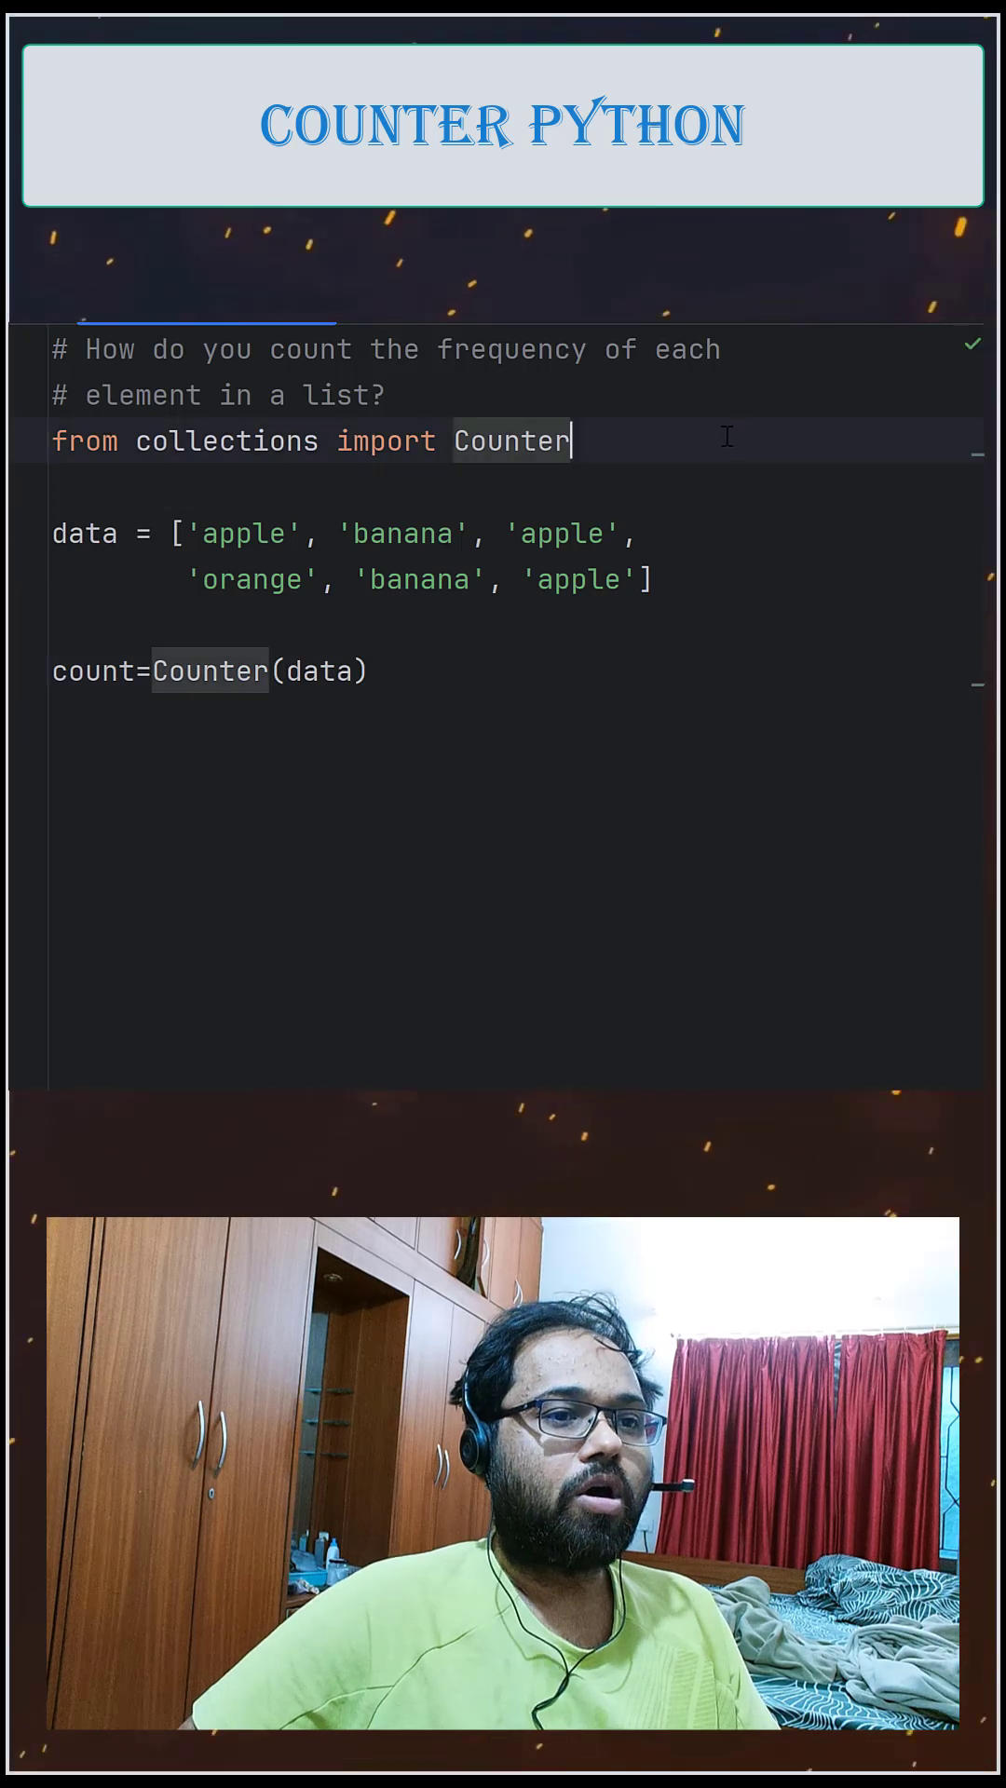
# Run the script, check the counts apple 3, banana 2, orange 1, then hide the output.
pyautogui.rightClick(727, 438)
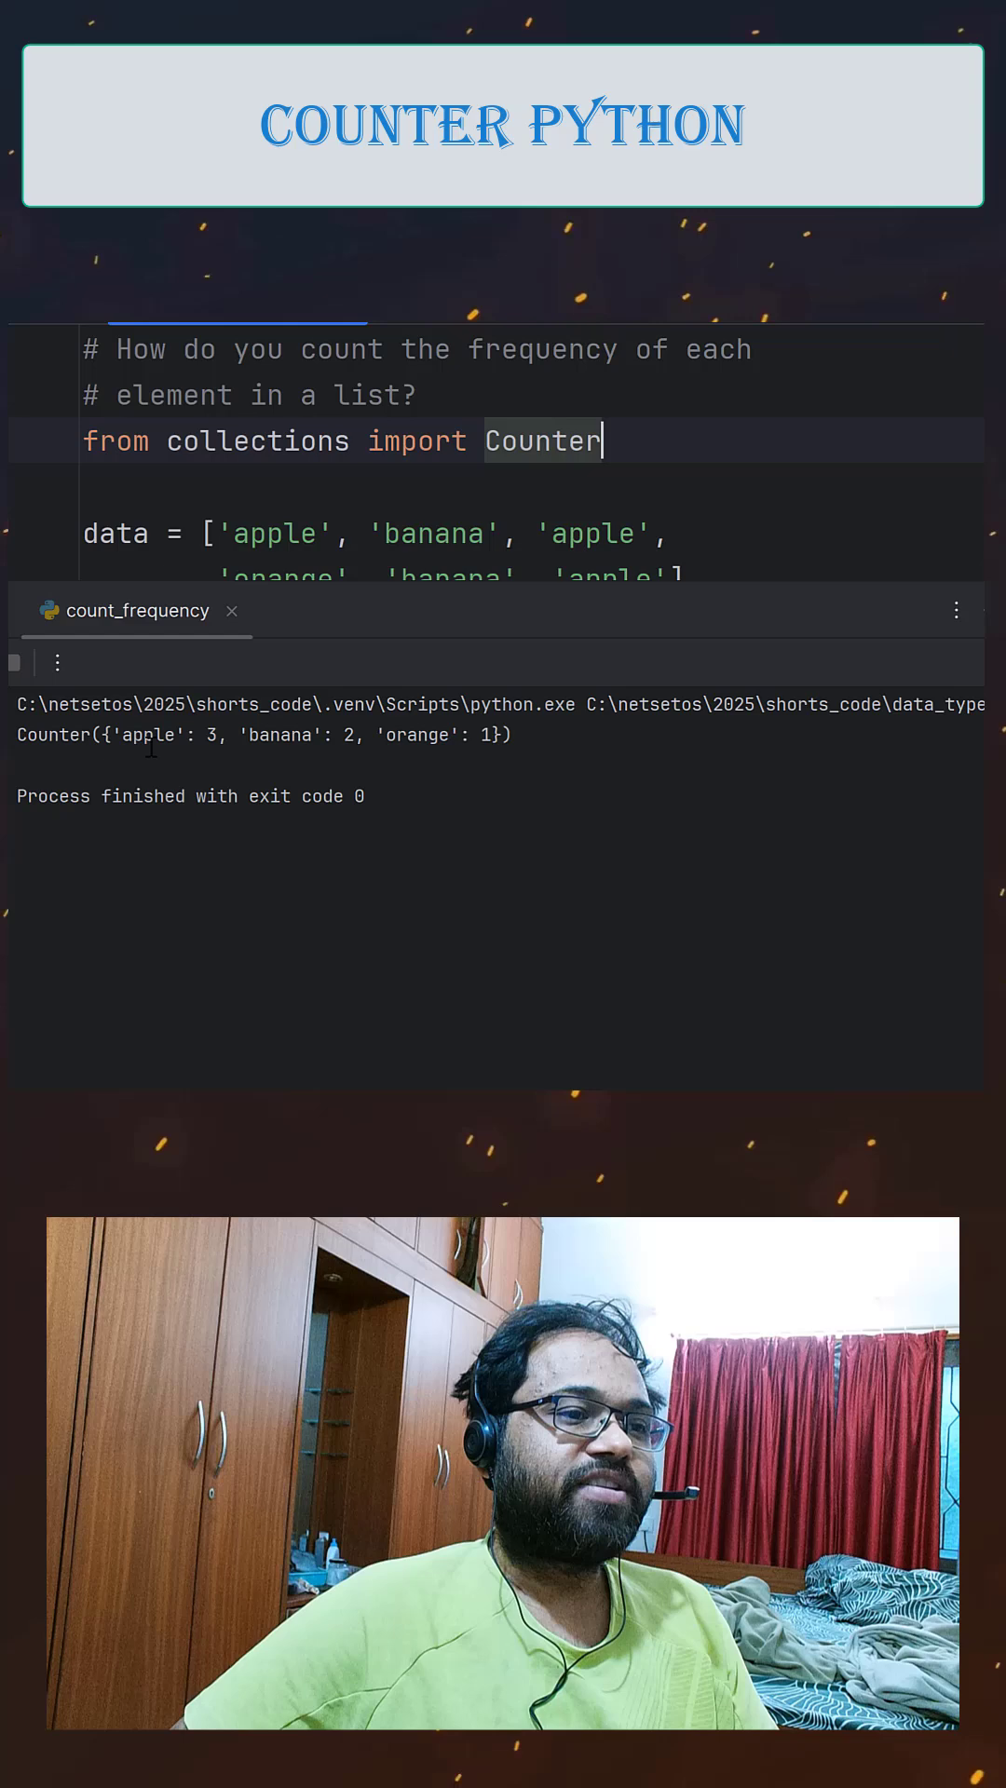
pyautogui.doubleClick(152, 740)
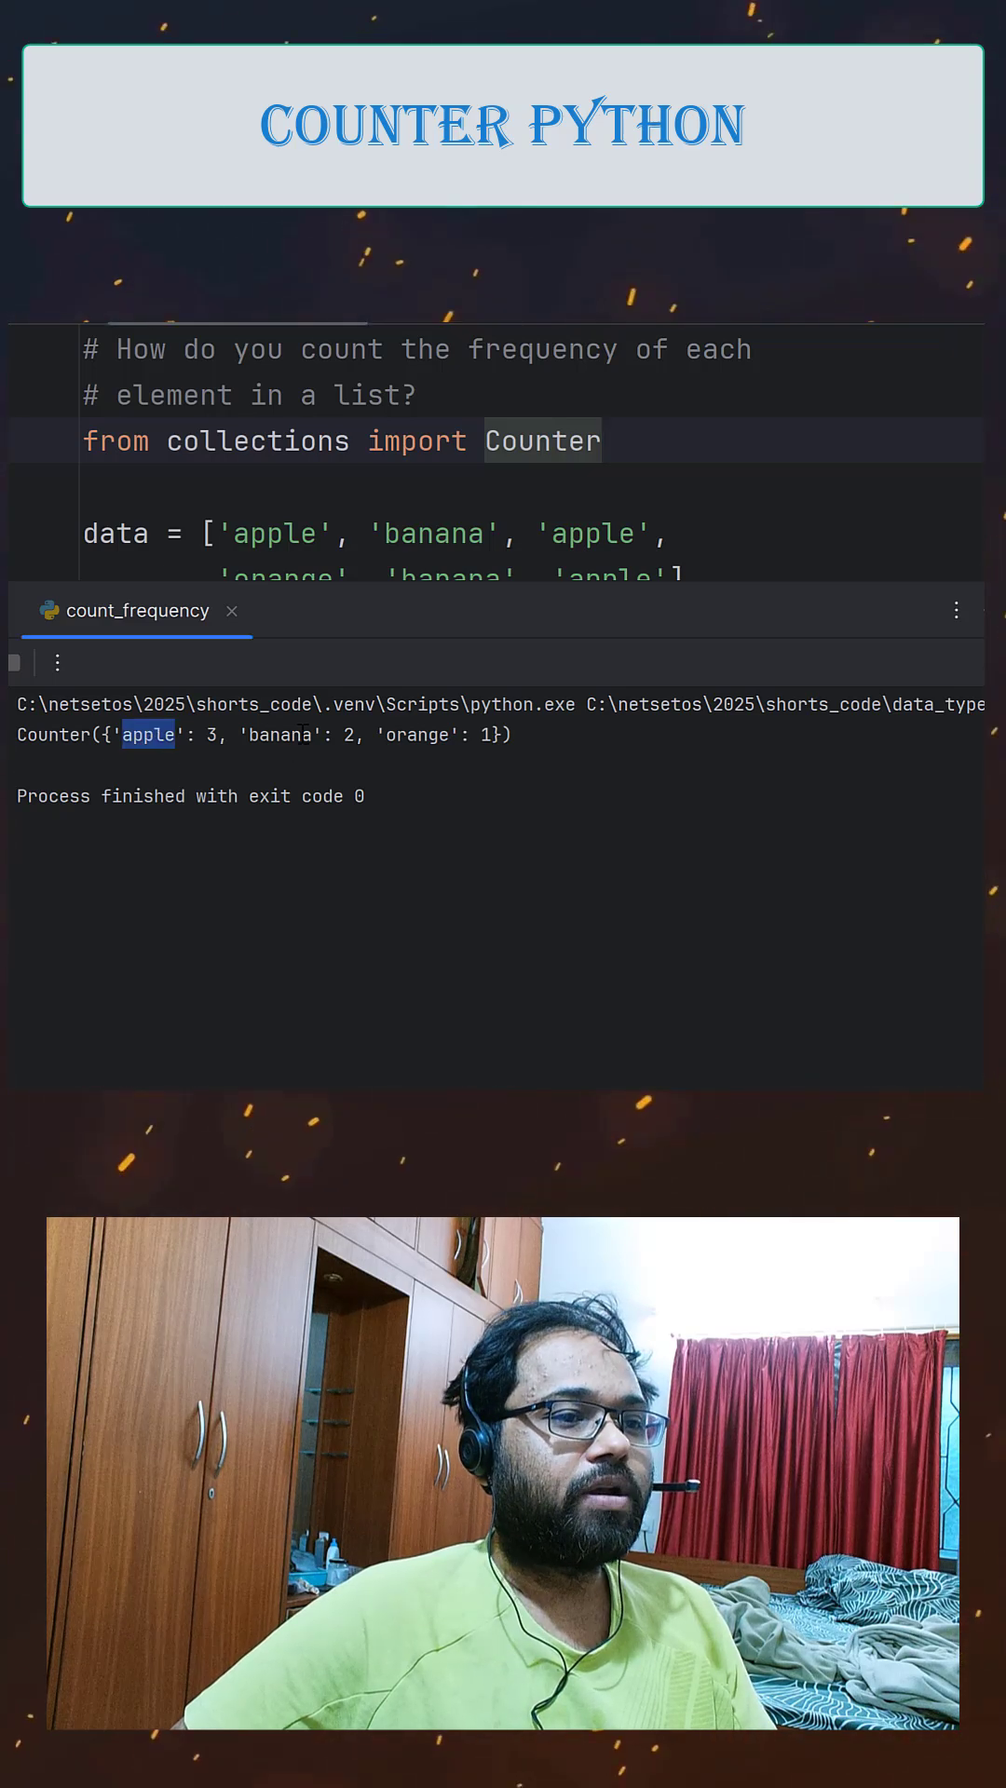
pyautogui.doubleClick(431, 738)
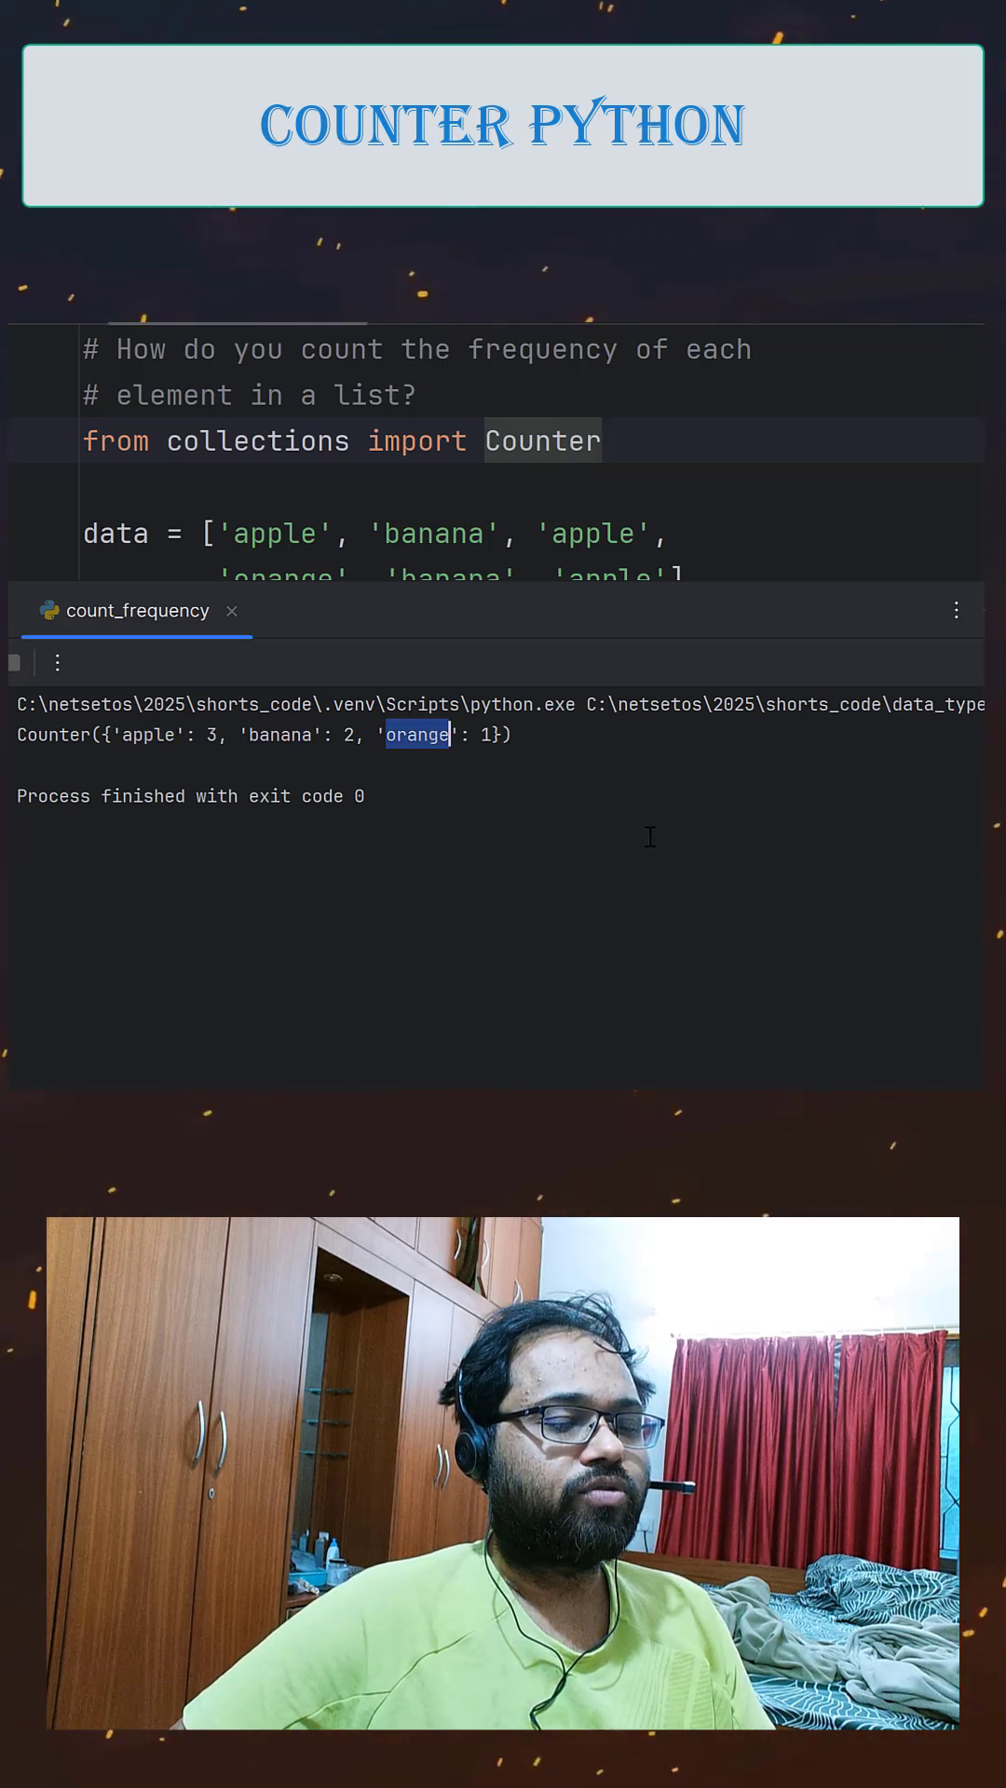
pyautogui.hotkey('shift', 'Escape')
pyautogui.doubleClick(239, 759)
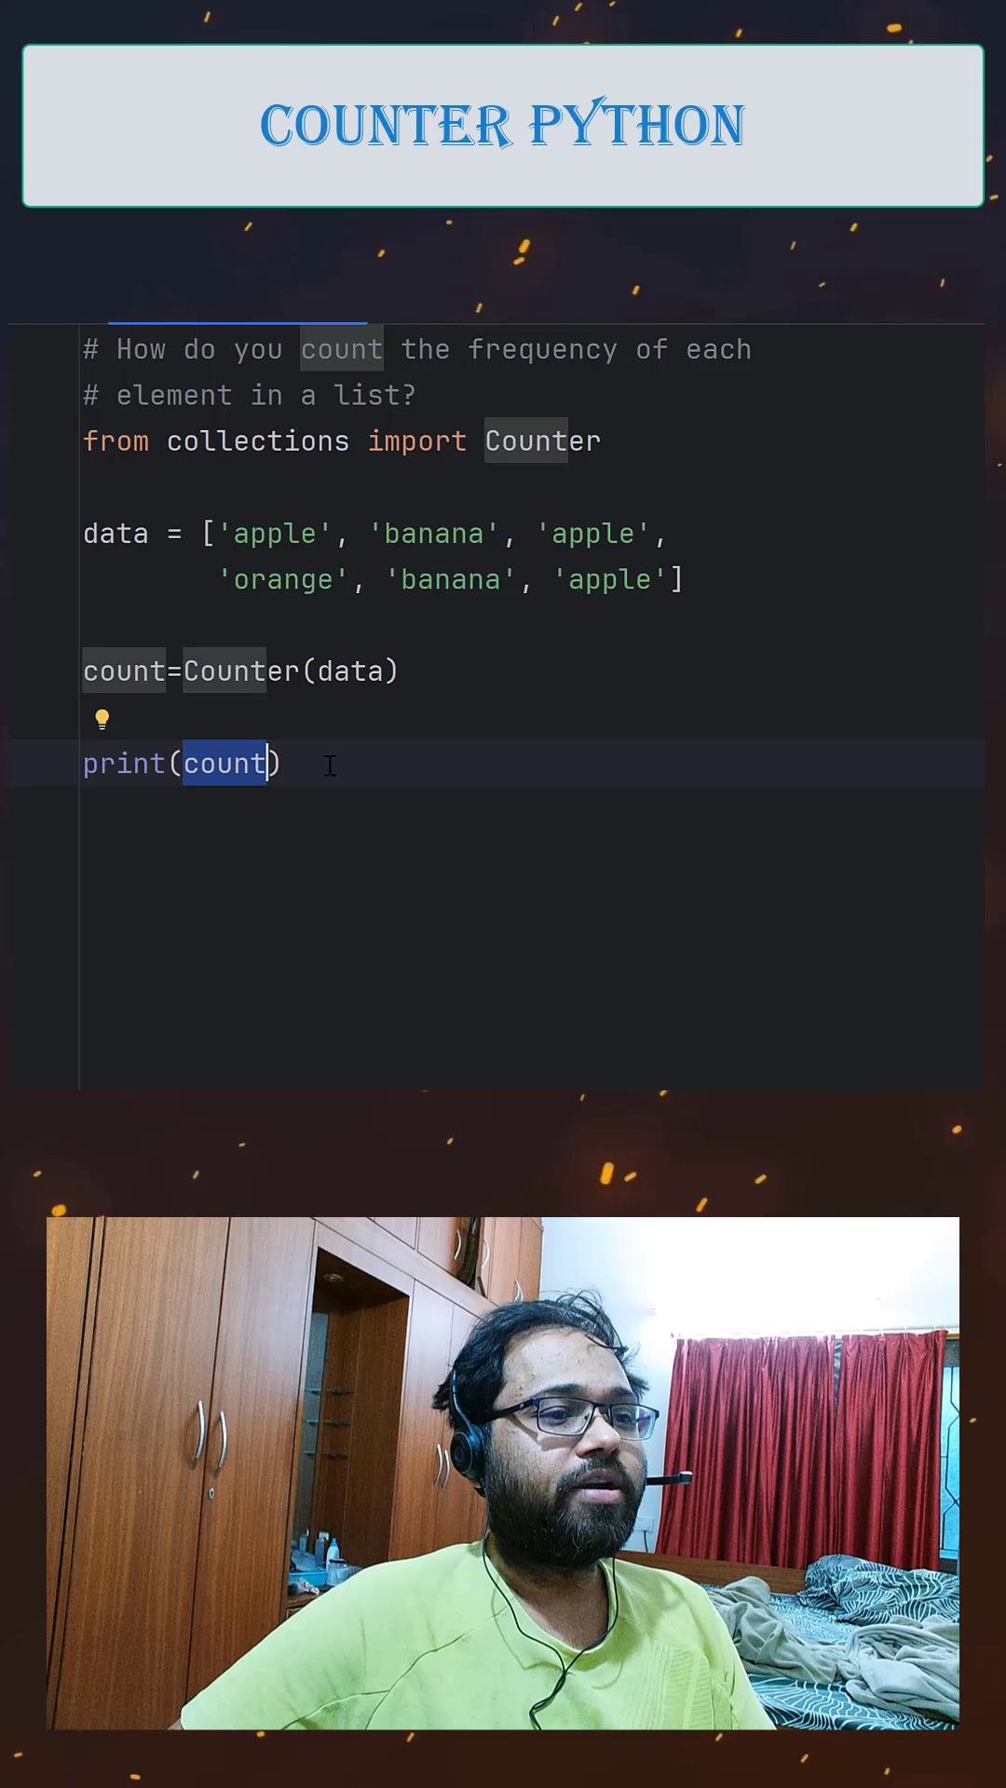
# Add print(count.most_common(2)) on a new line below the first print.
pyautogui.click(363, 930)
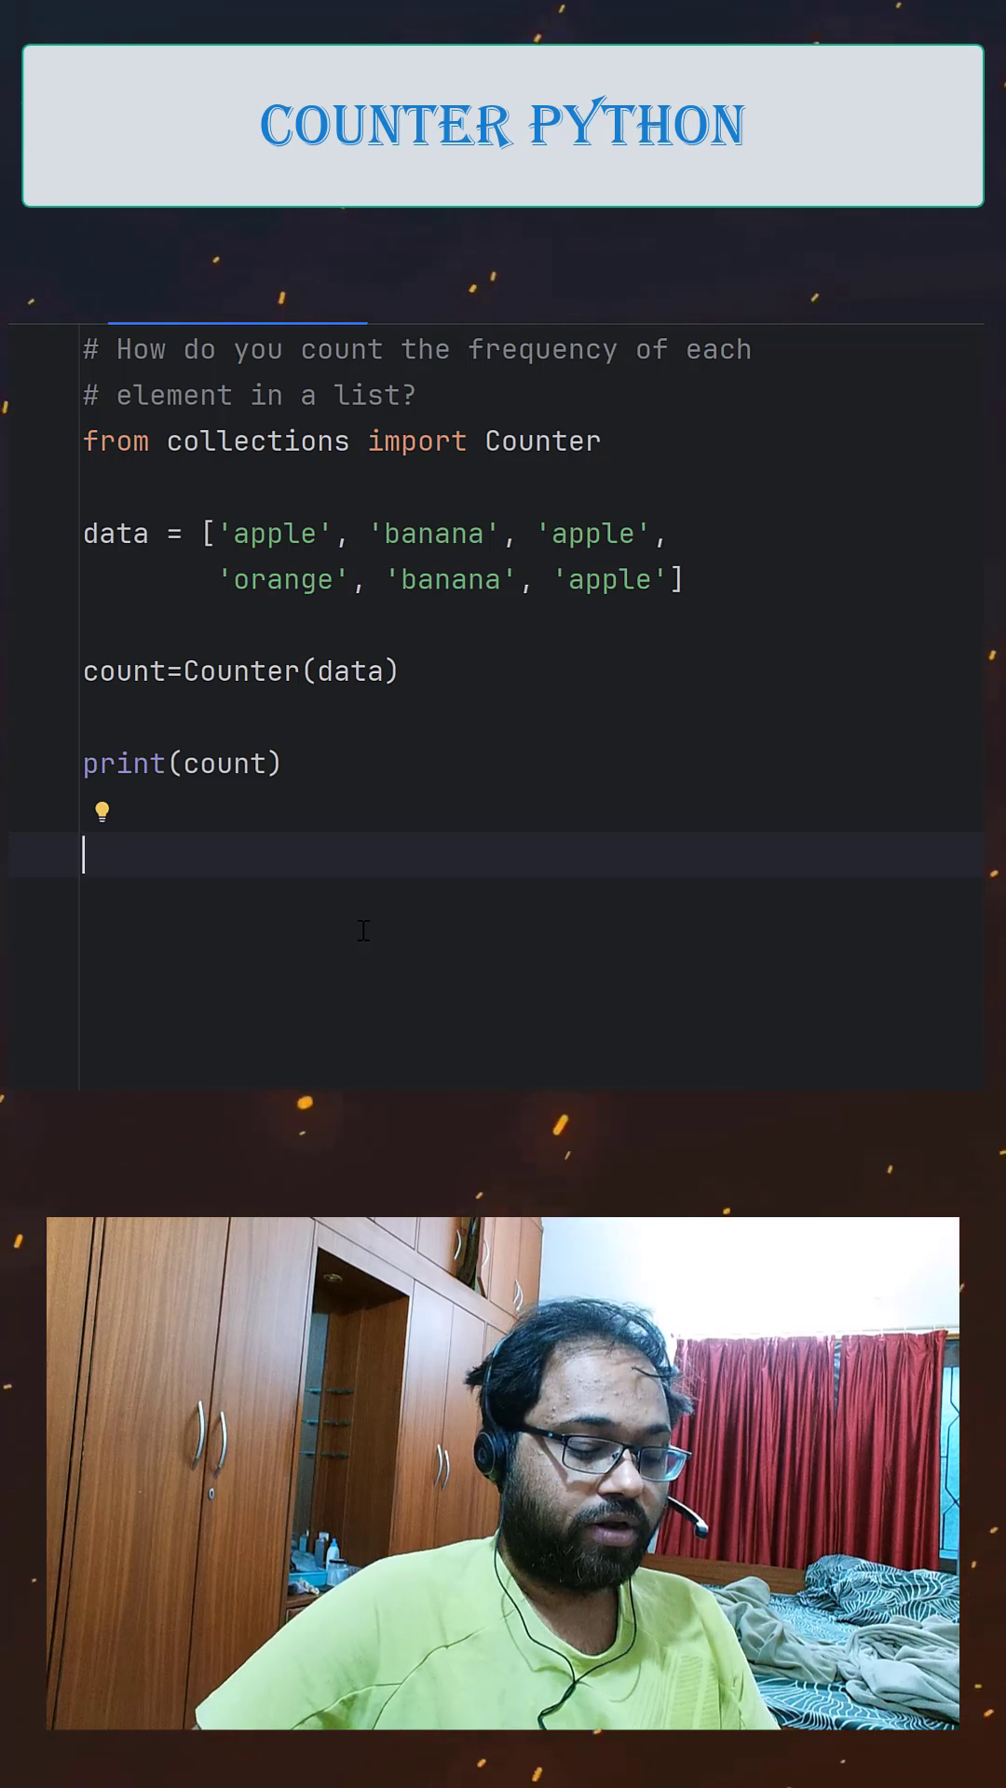
pyautogui.write('count')
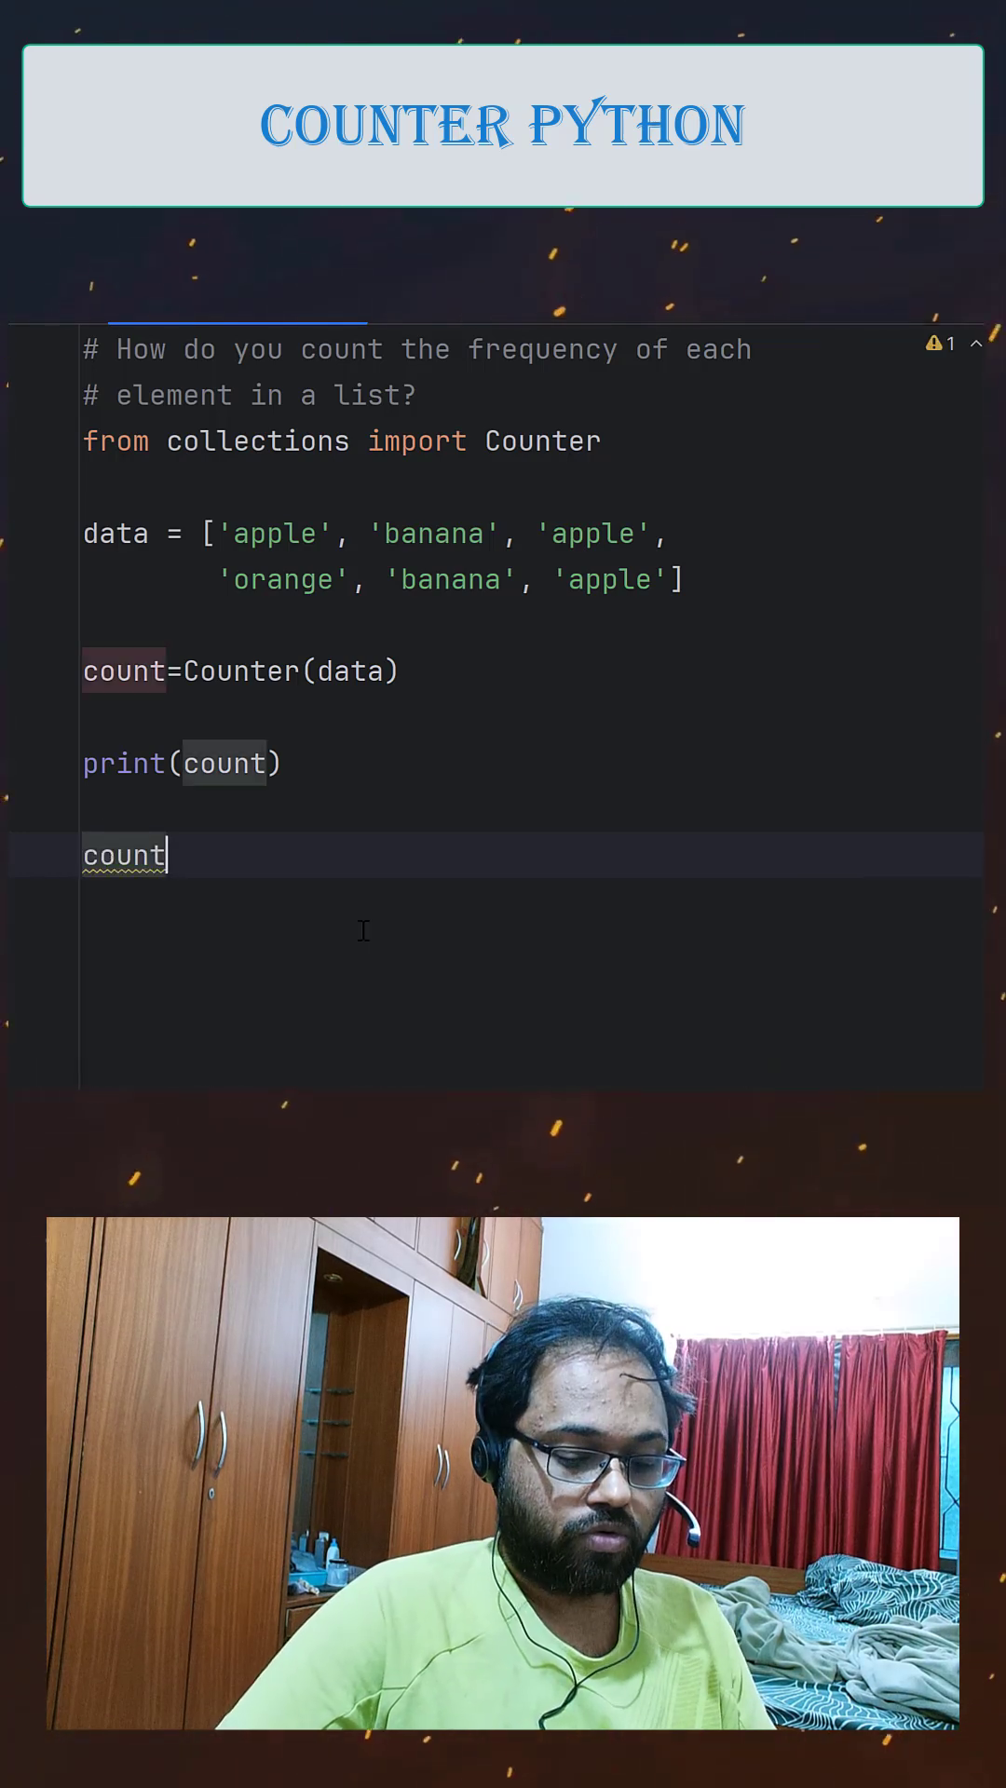
pyautogui.write('.m')
pyautogui.press('Return')
pyautogui.write('2')
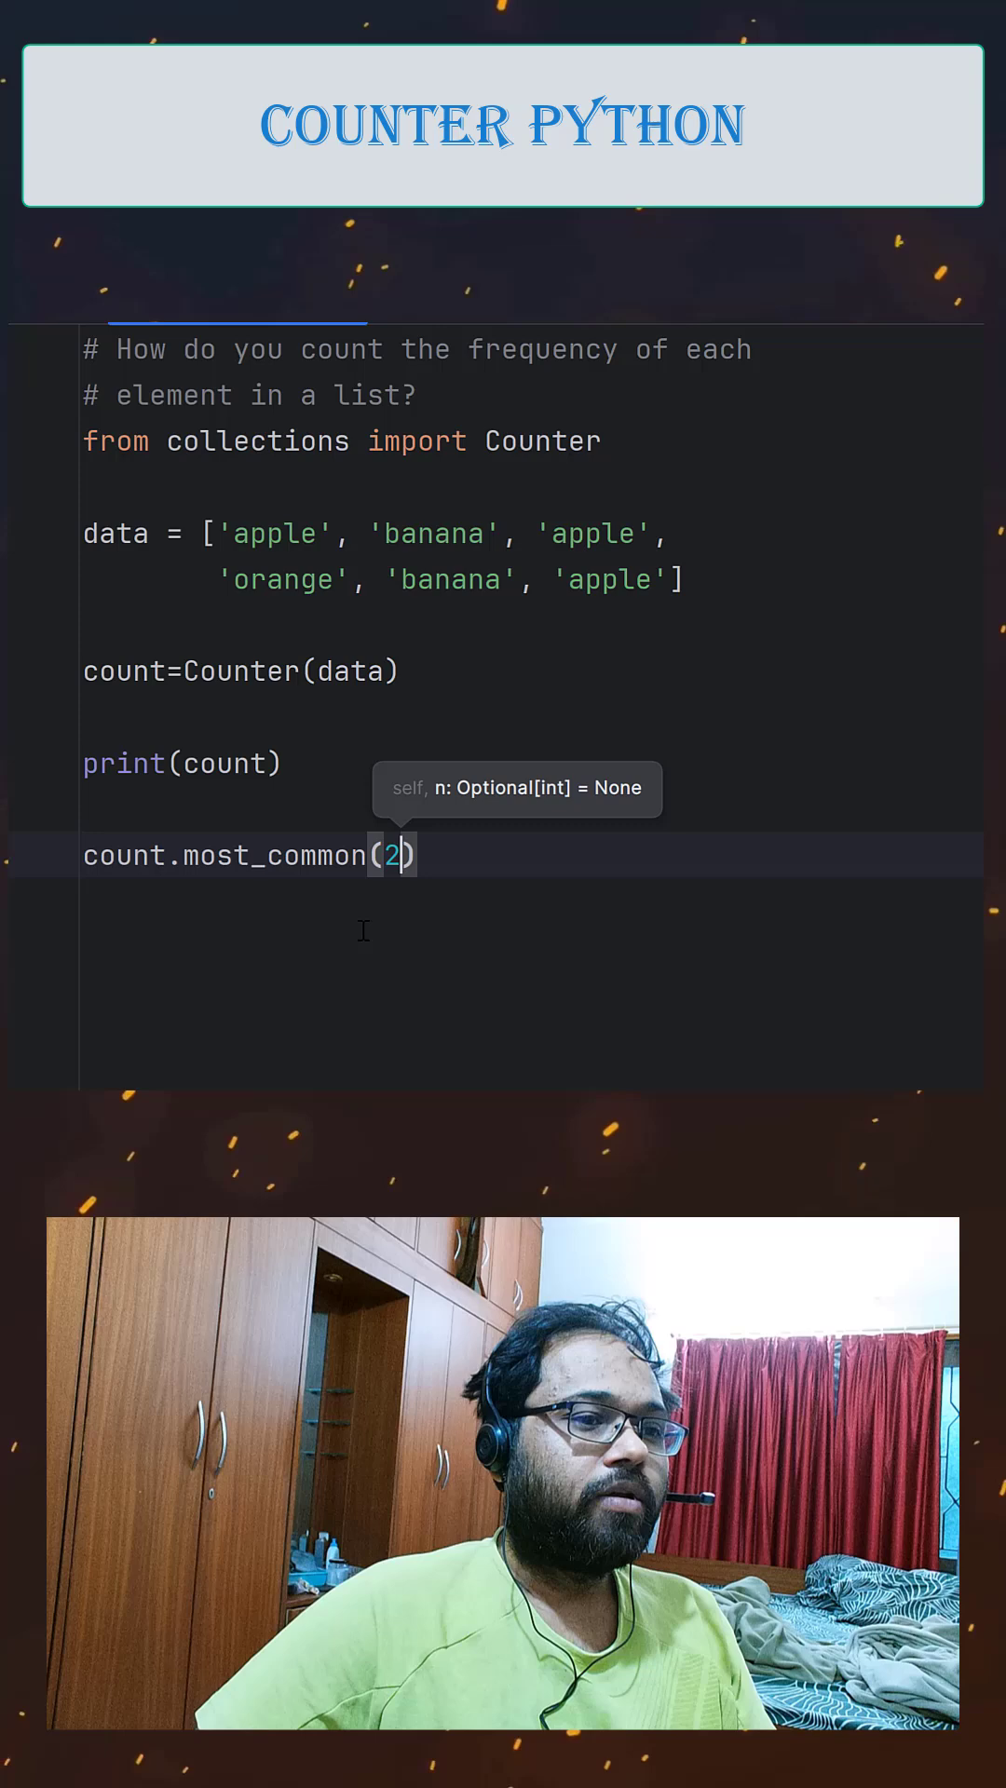
pyautogui.press('Up')
pyautogui.press('Up')
pyautogui.press('Up')
pyautogui.click(92, 858)
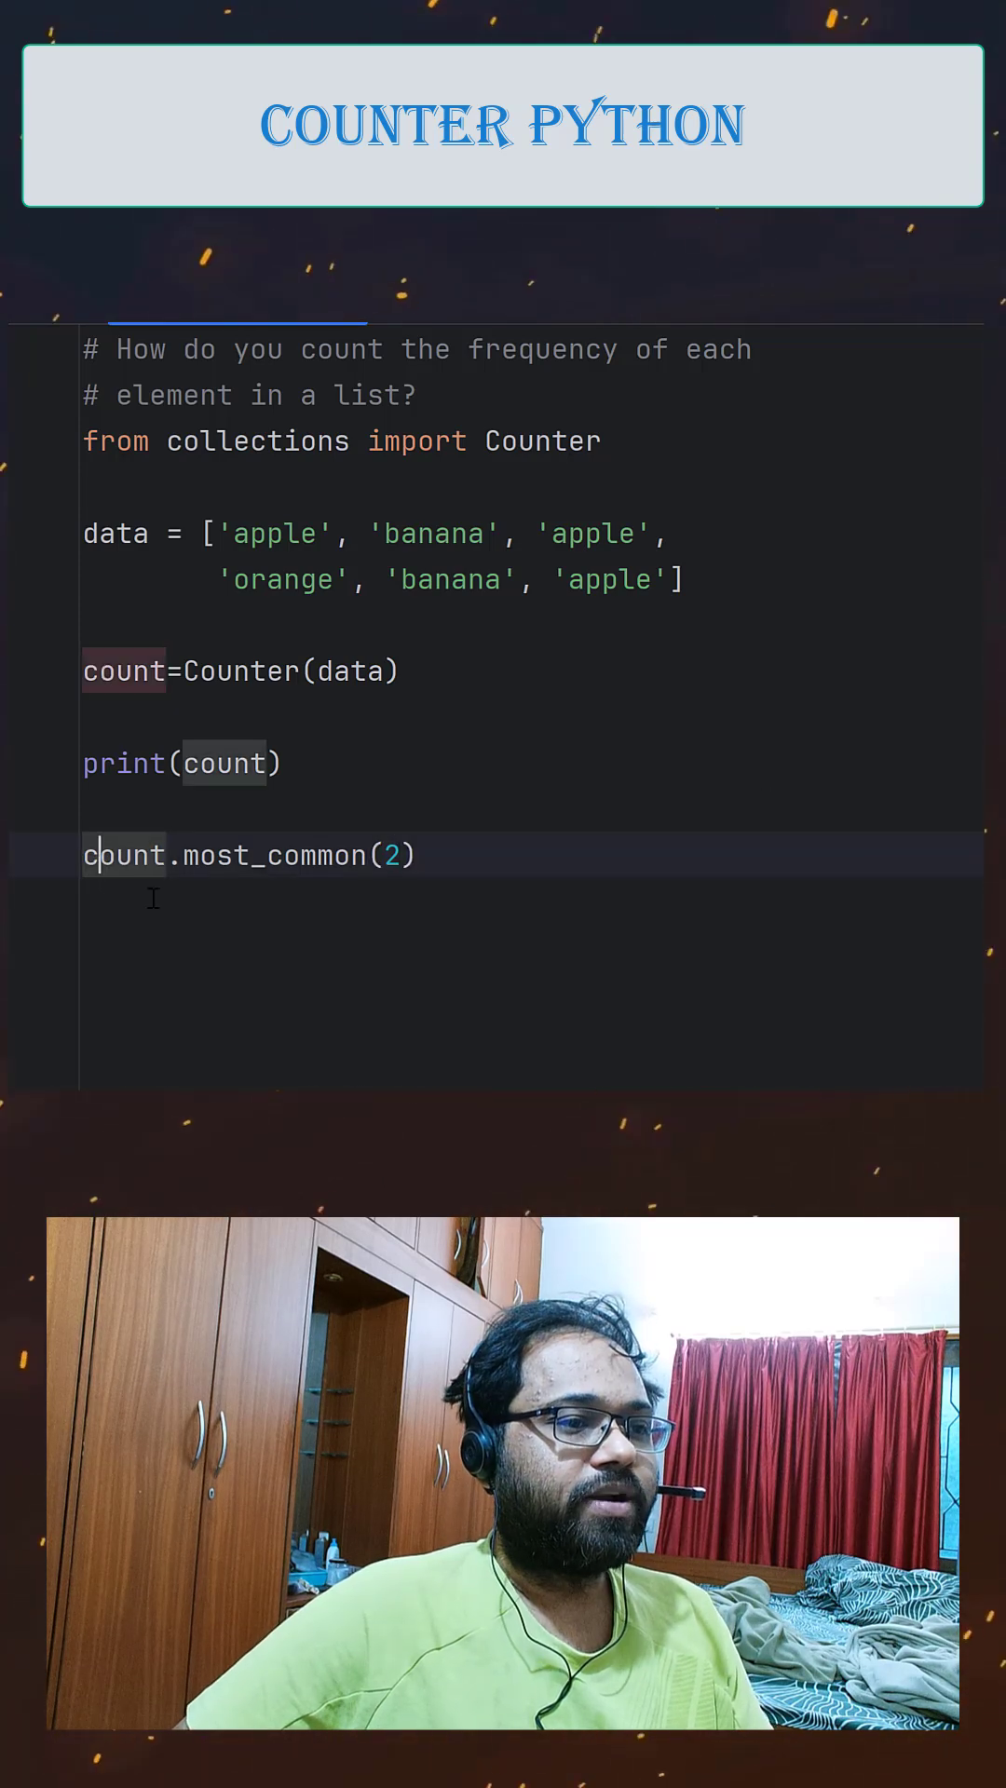
# Run the script, check the output [('apple', 3), ('banana', 2)], then hide it.
pyautogui.hotkey('ctrl', 'shift', 'F10')
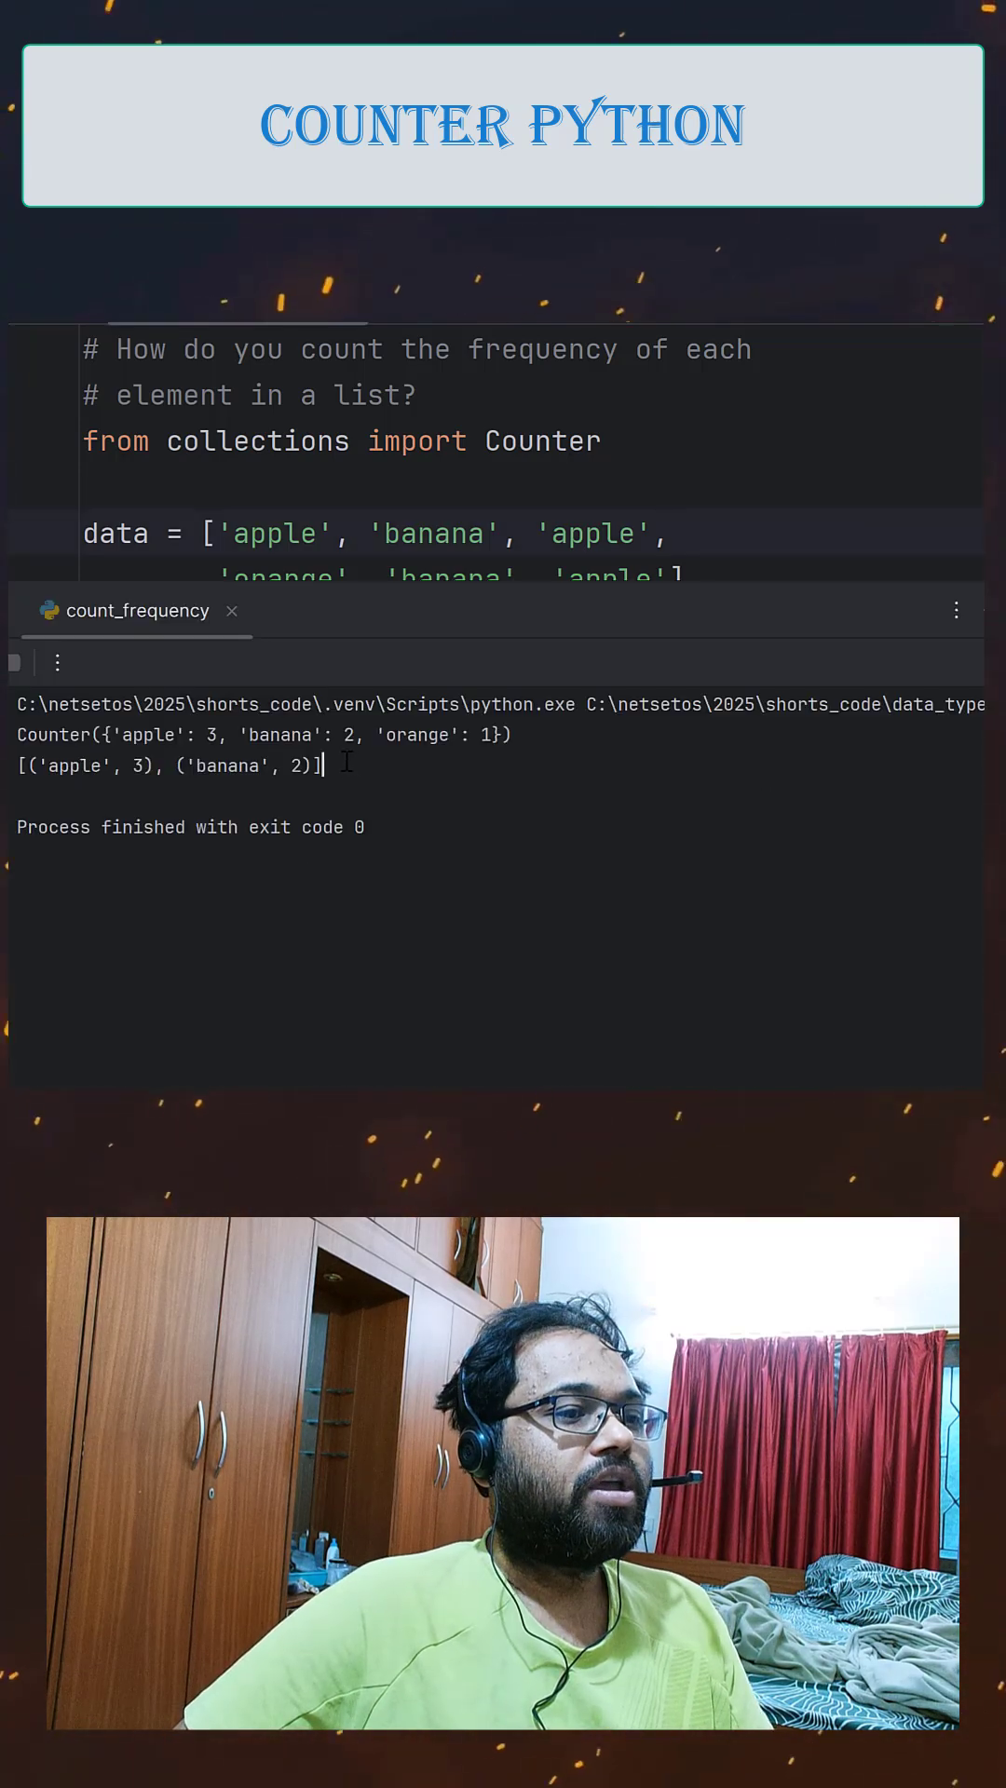
pyautogui.moveTo(324, 766); pyautogui.dragTo(17, 766)
pyautogui.doubleClick(73, 766)
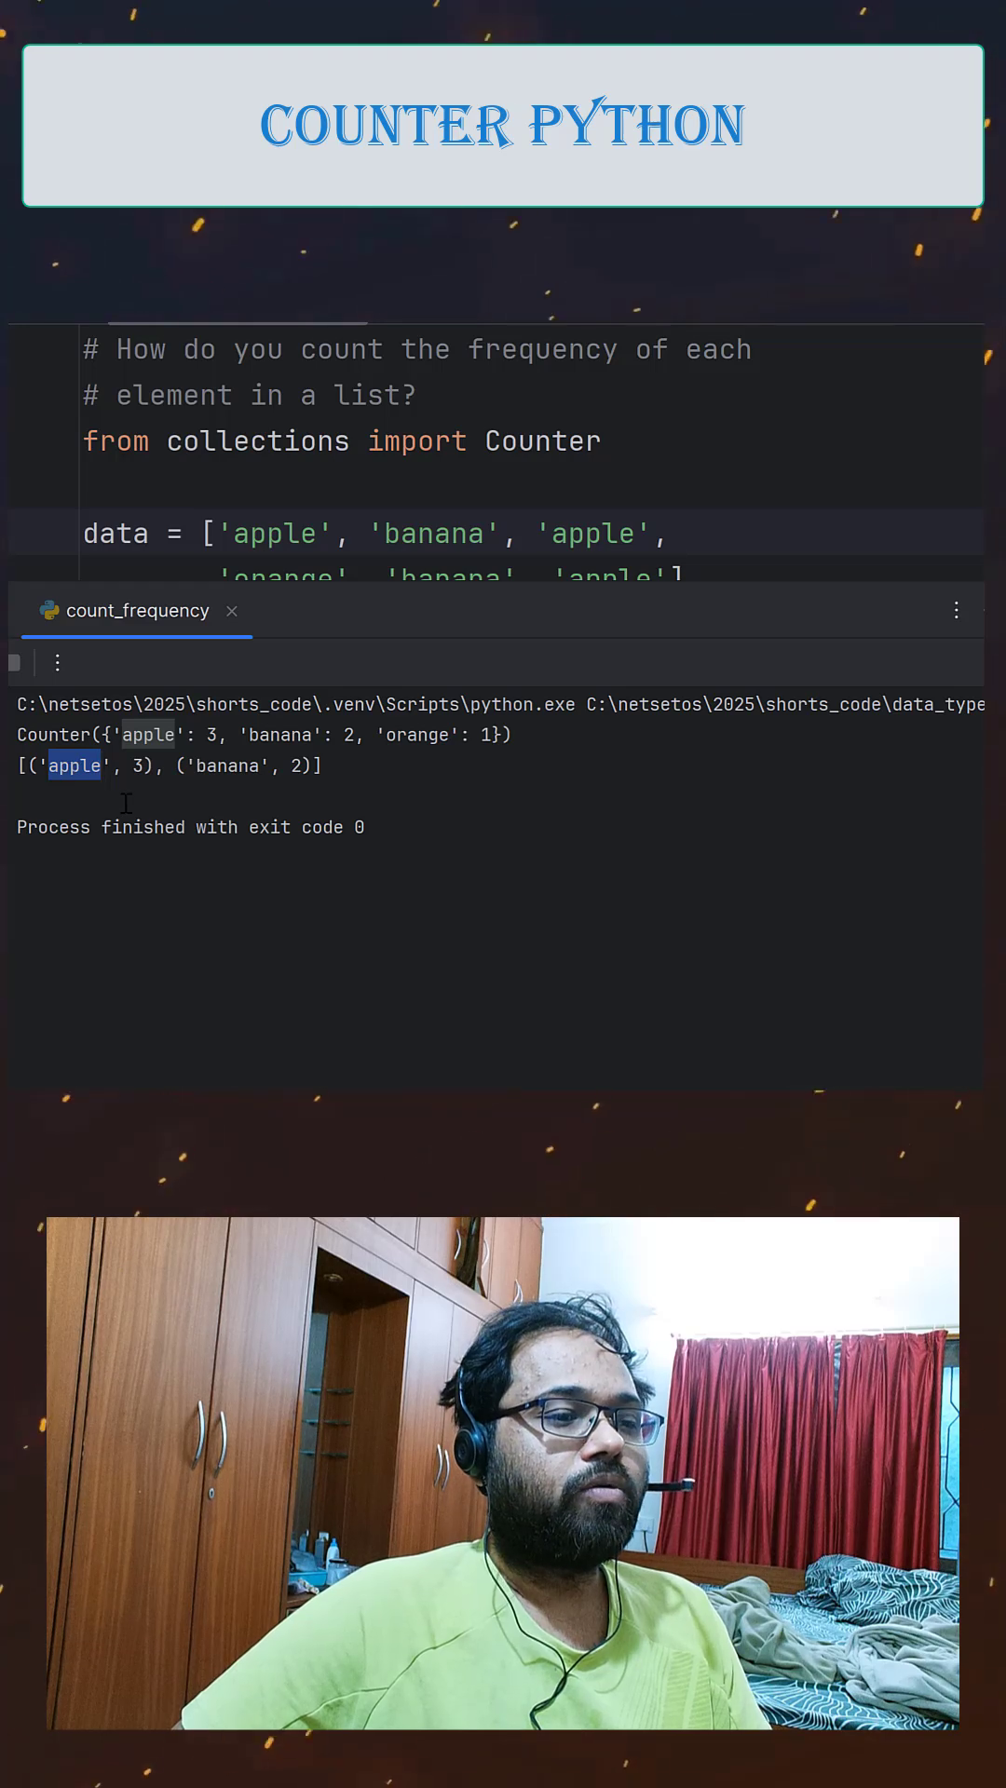
pyautogui.doubleClick(239, 766)
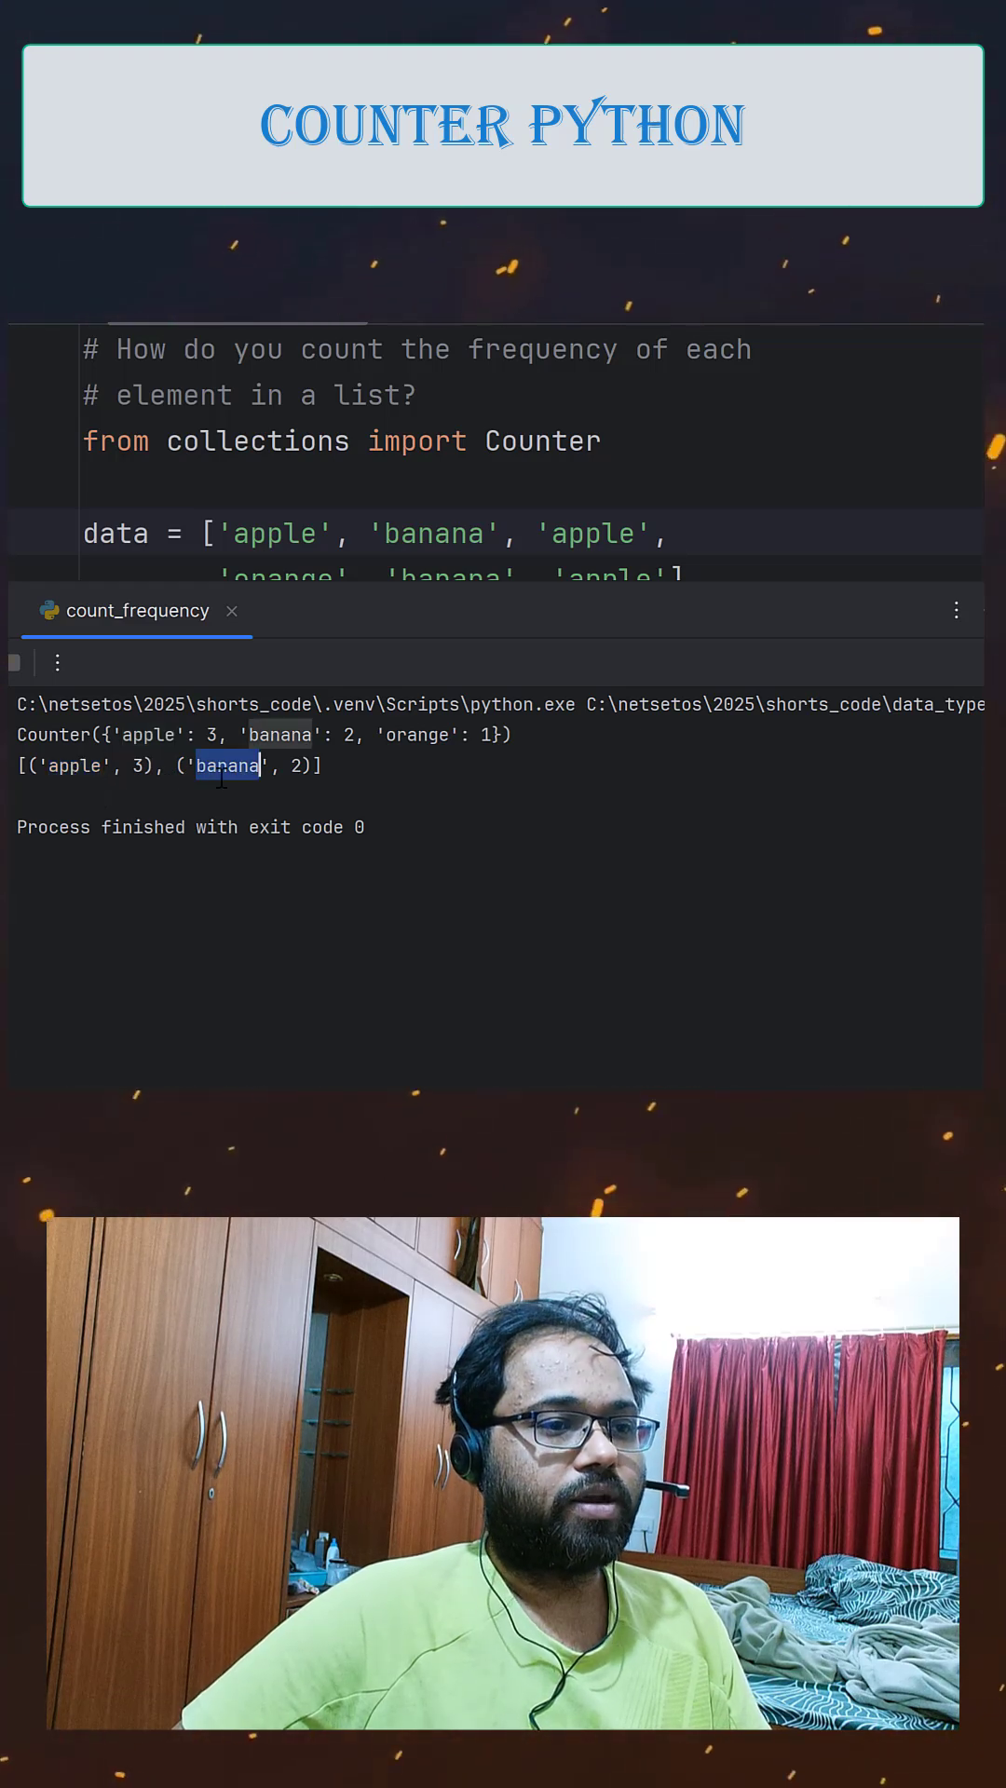
pyautogui.hotkey('shift', 'Escape')
# Replace the fruit list literal with the string "netsetos" and rerun the script.
pyautogui.moveTo(685, 578); pyautogui.dragTo(200, 531)
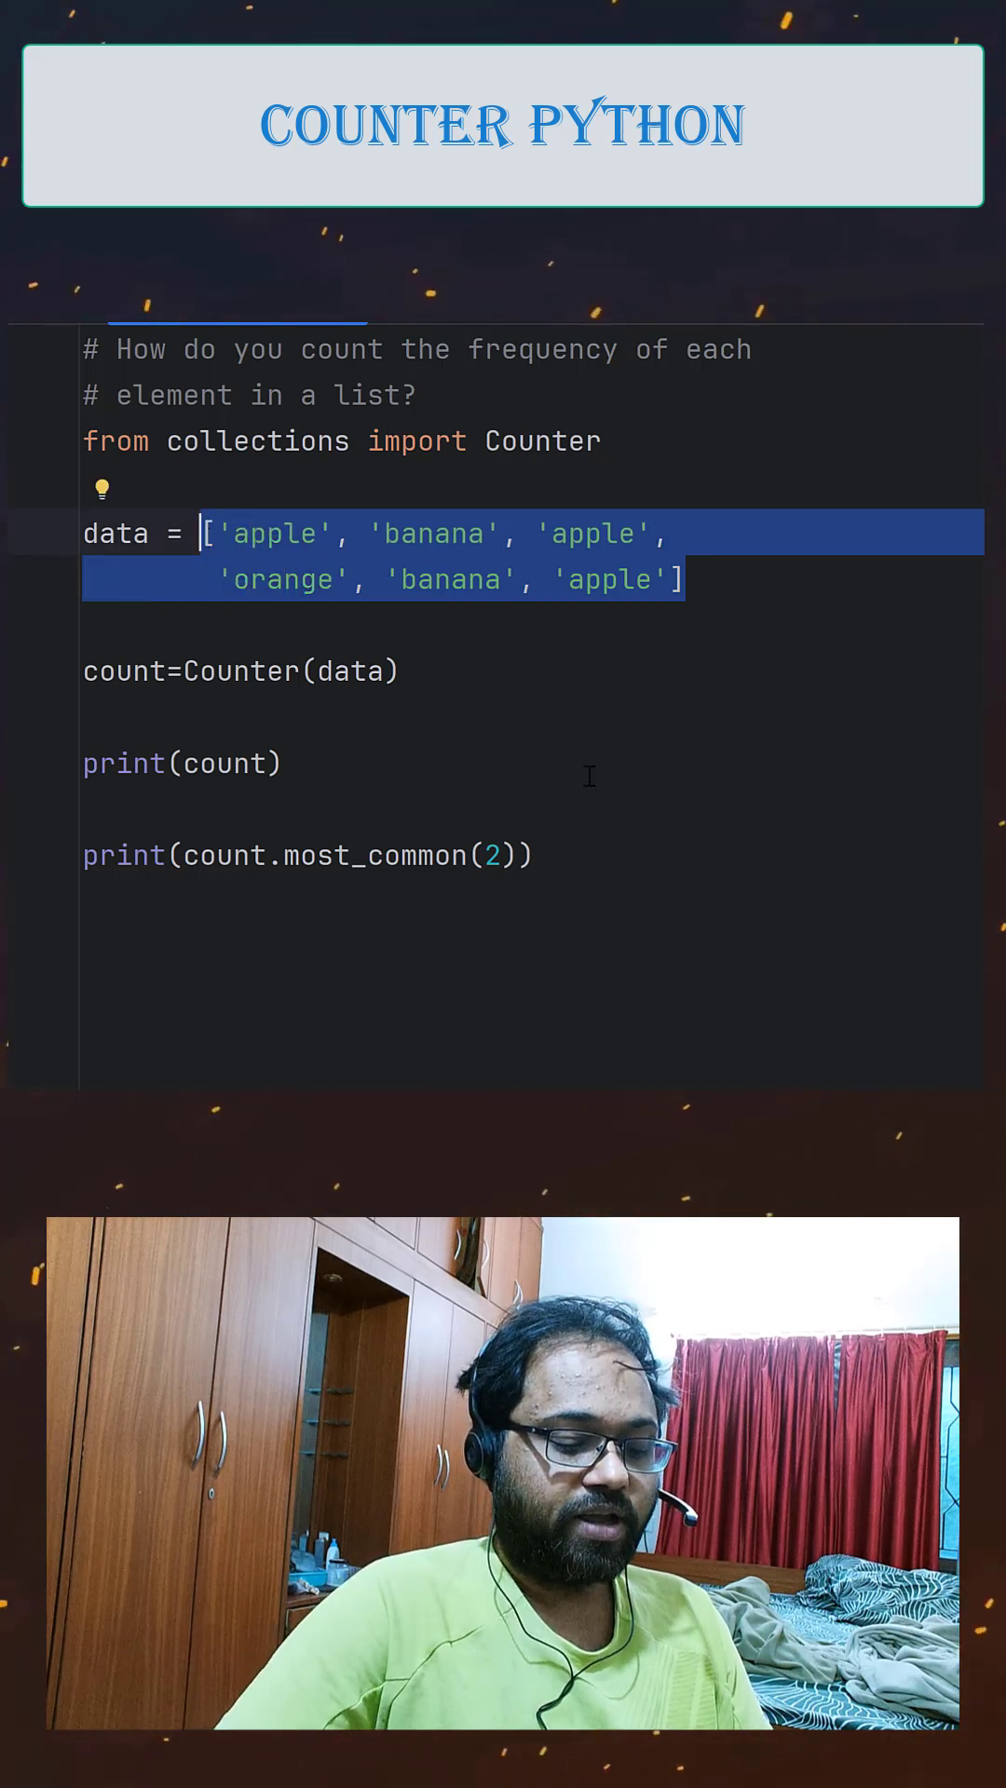
pyautogui.write('netsetos')
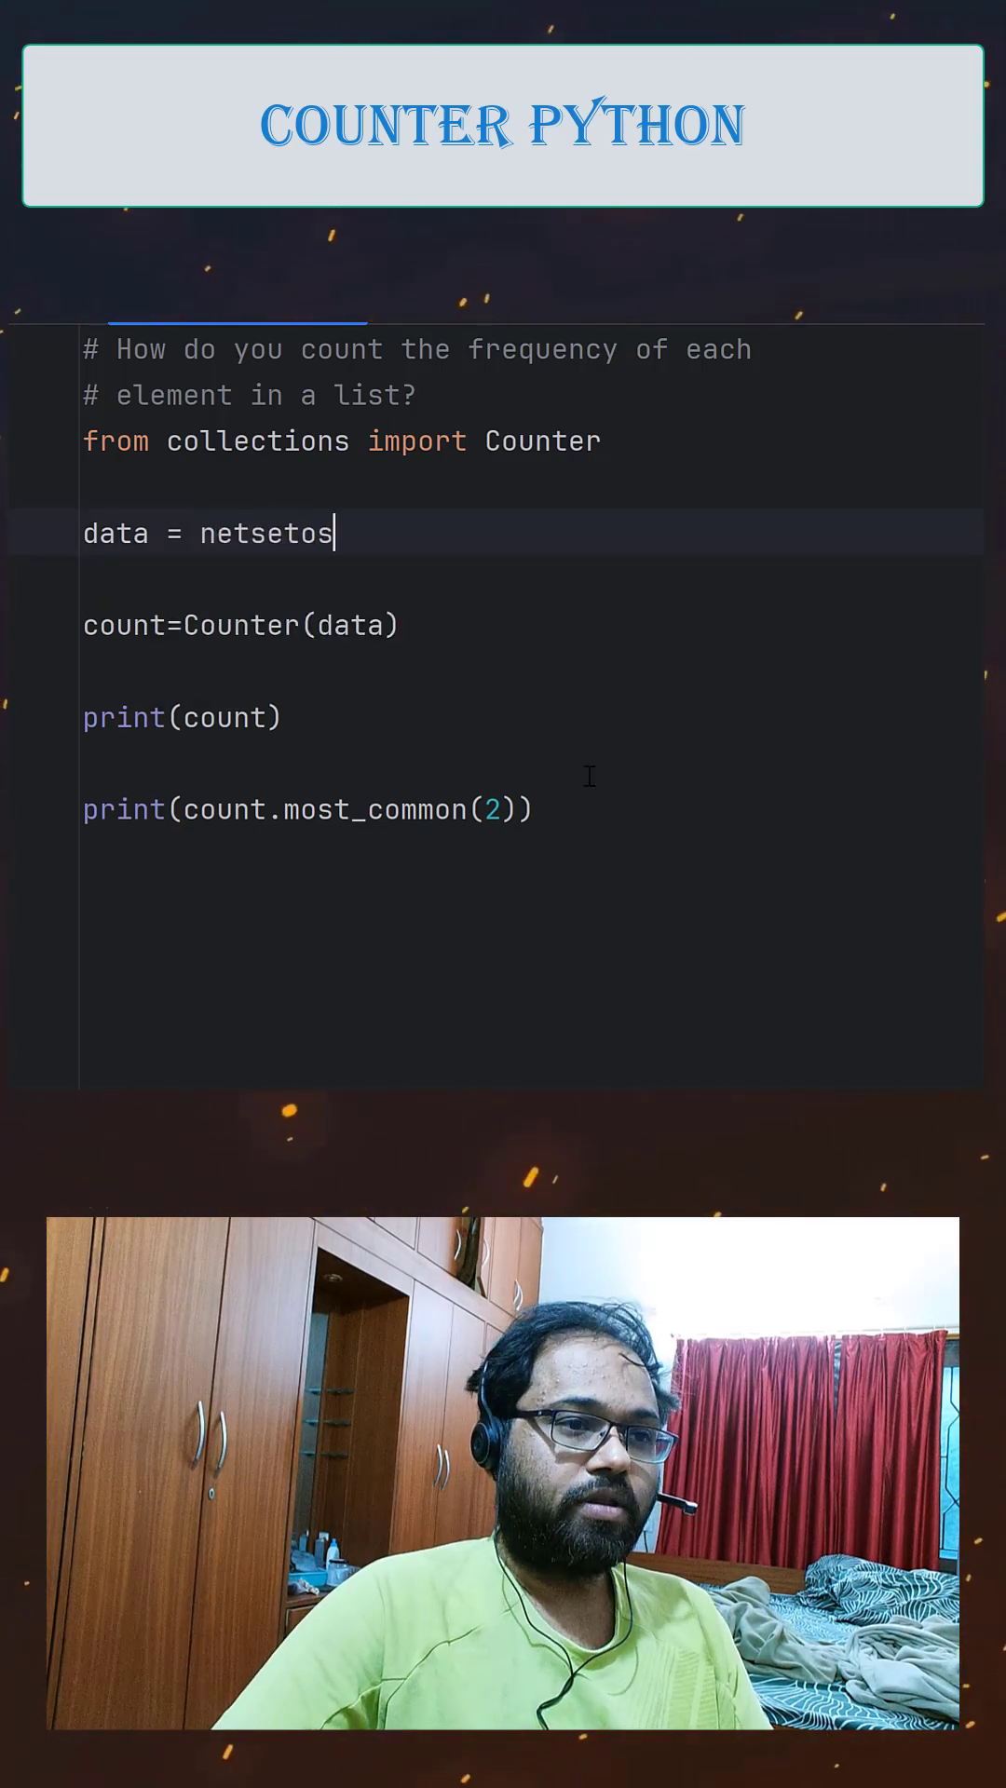
pyautogui.doubleClick(241, 532)
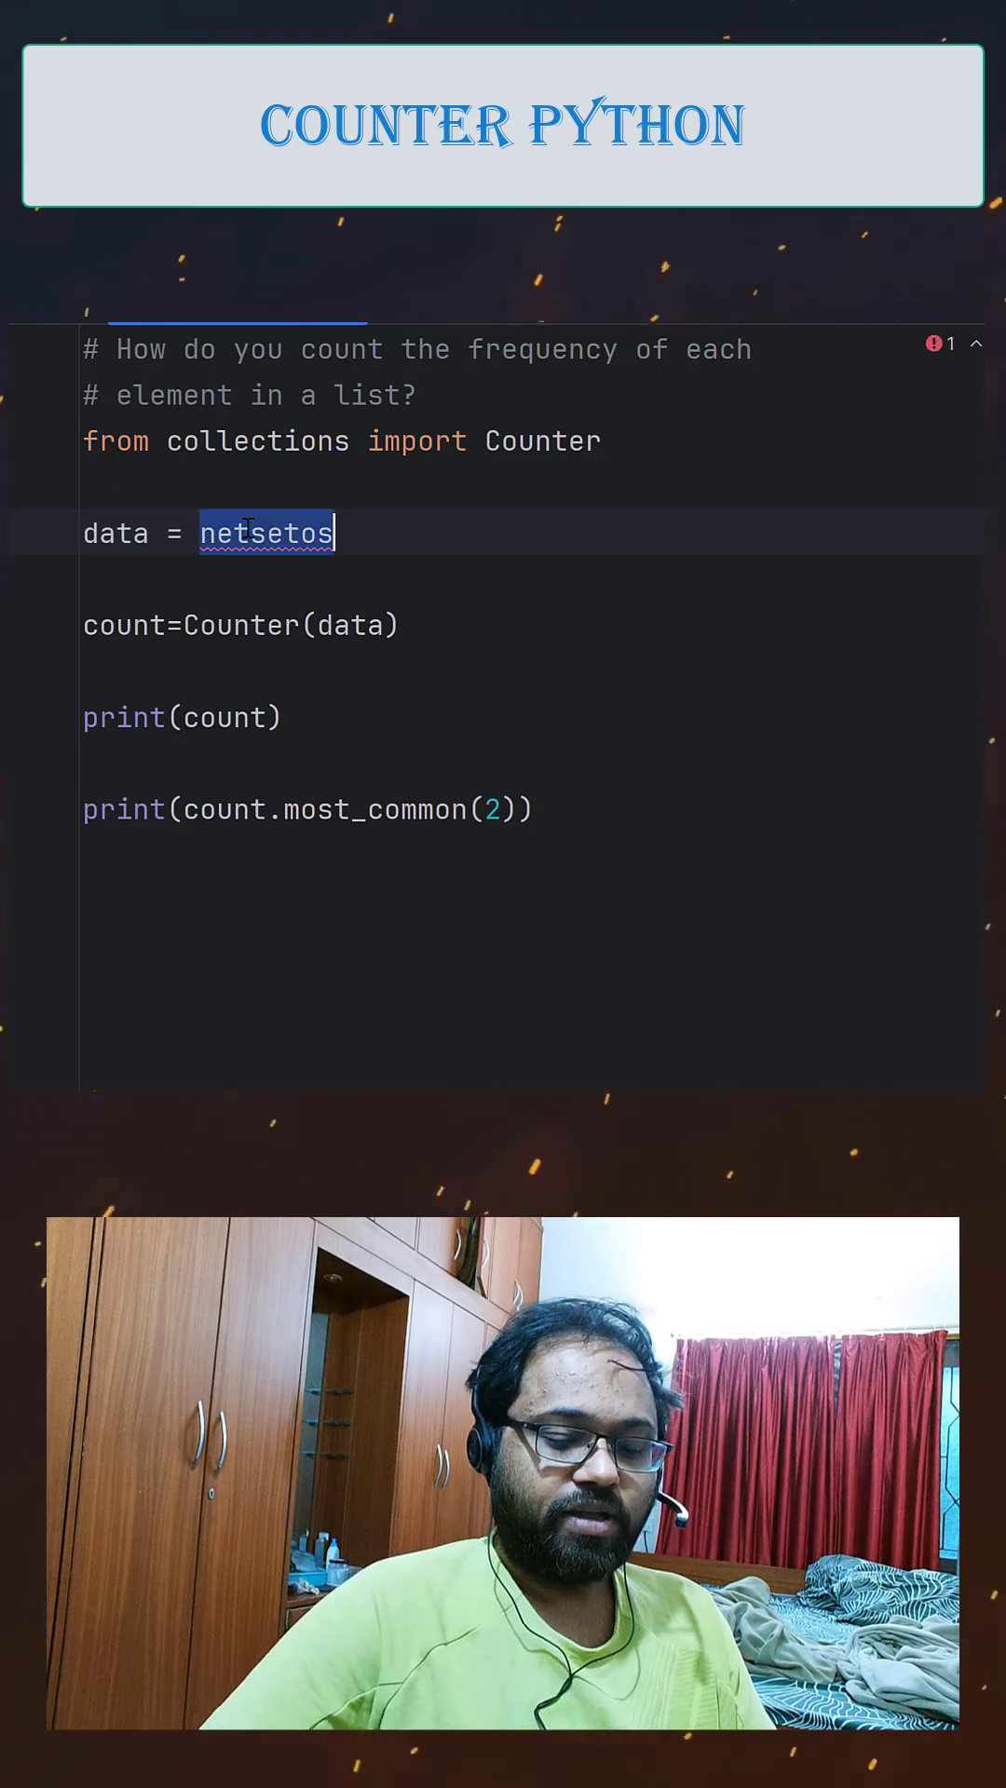
pyautogui.write('"')
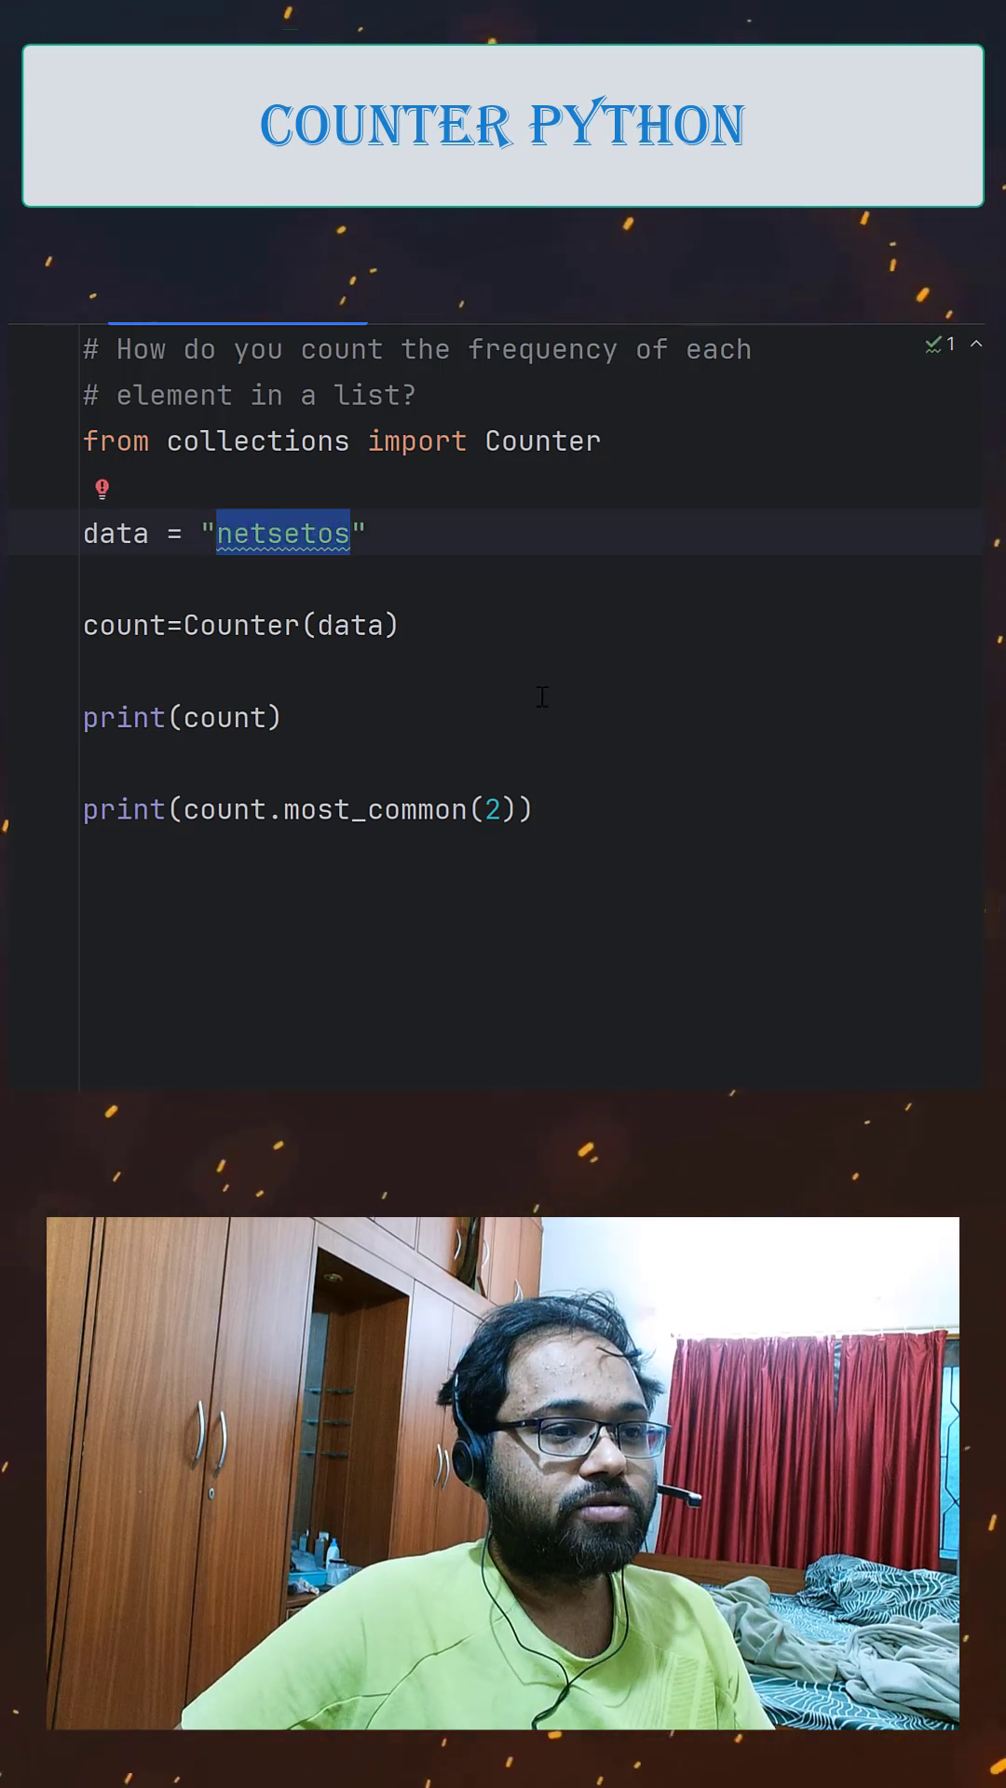
pyautogui.press('Down')
pyautogui.hotkey('shift', 'F10')
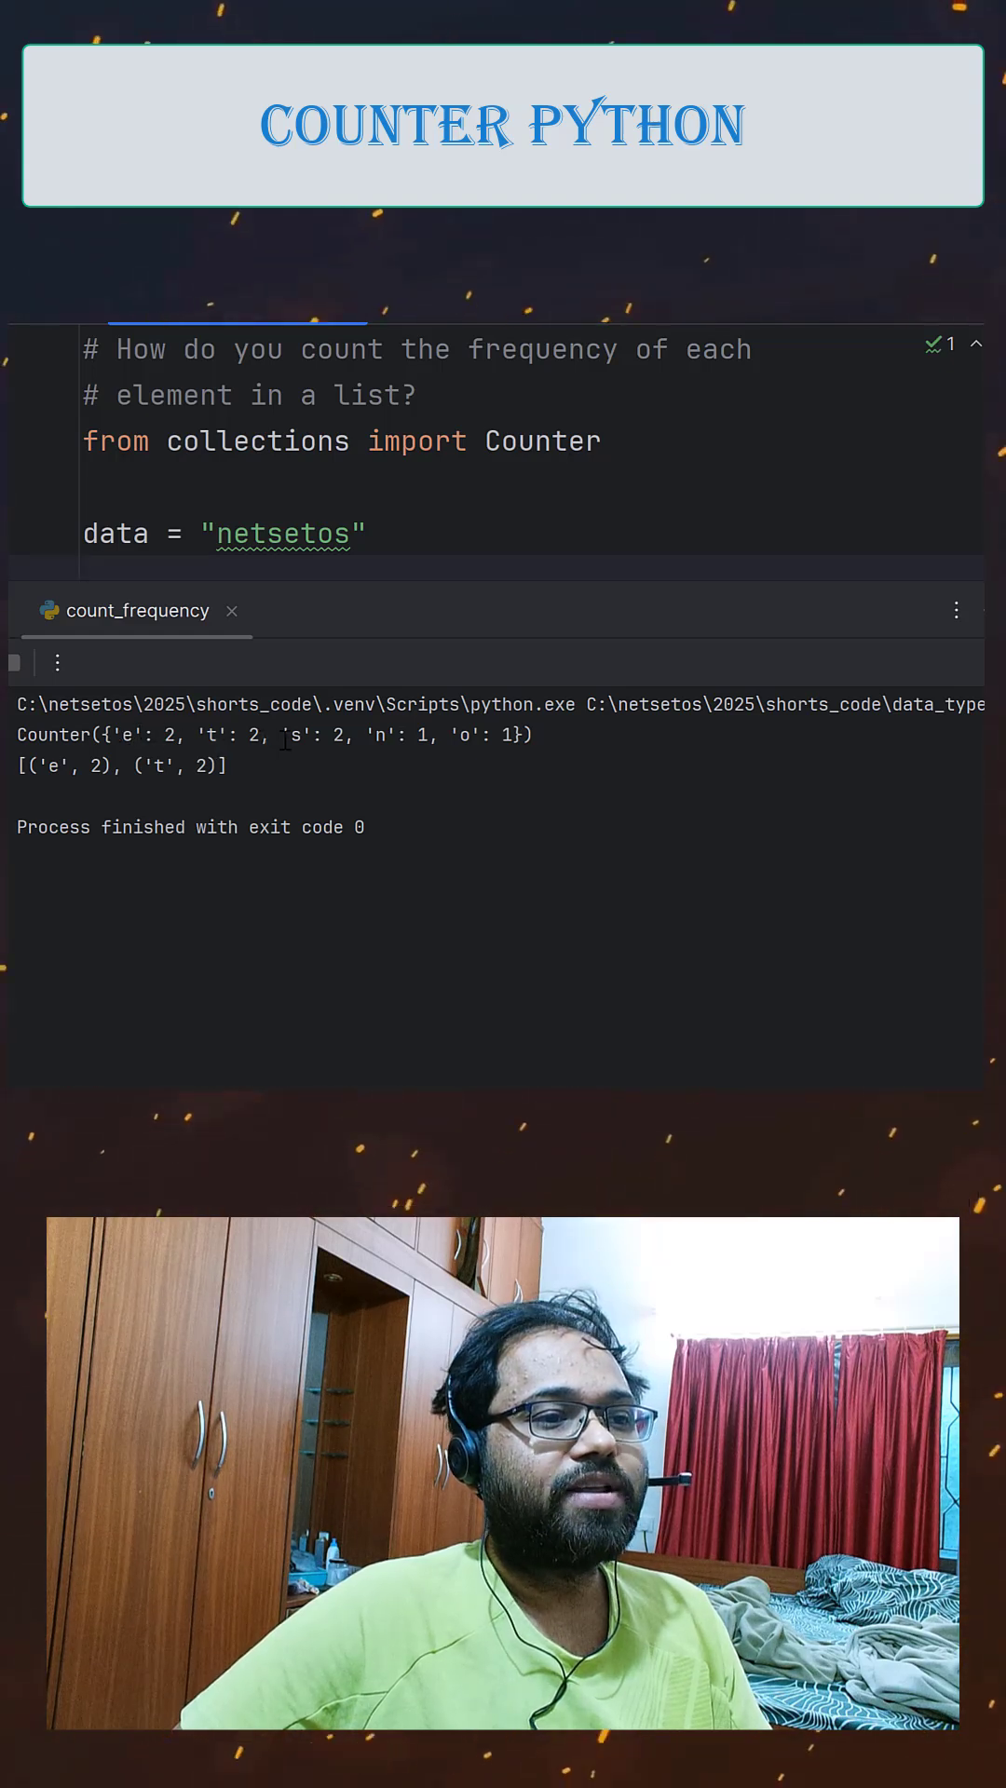
pyautogui.scroll(-1, 519, 548)
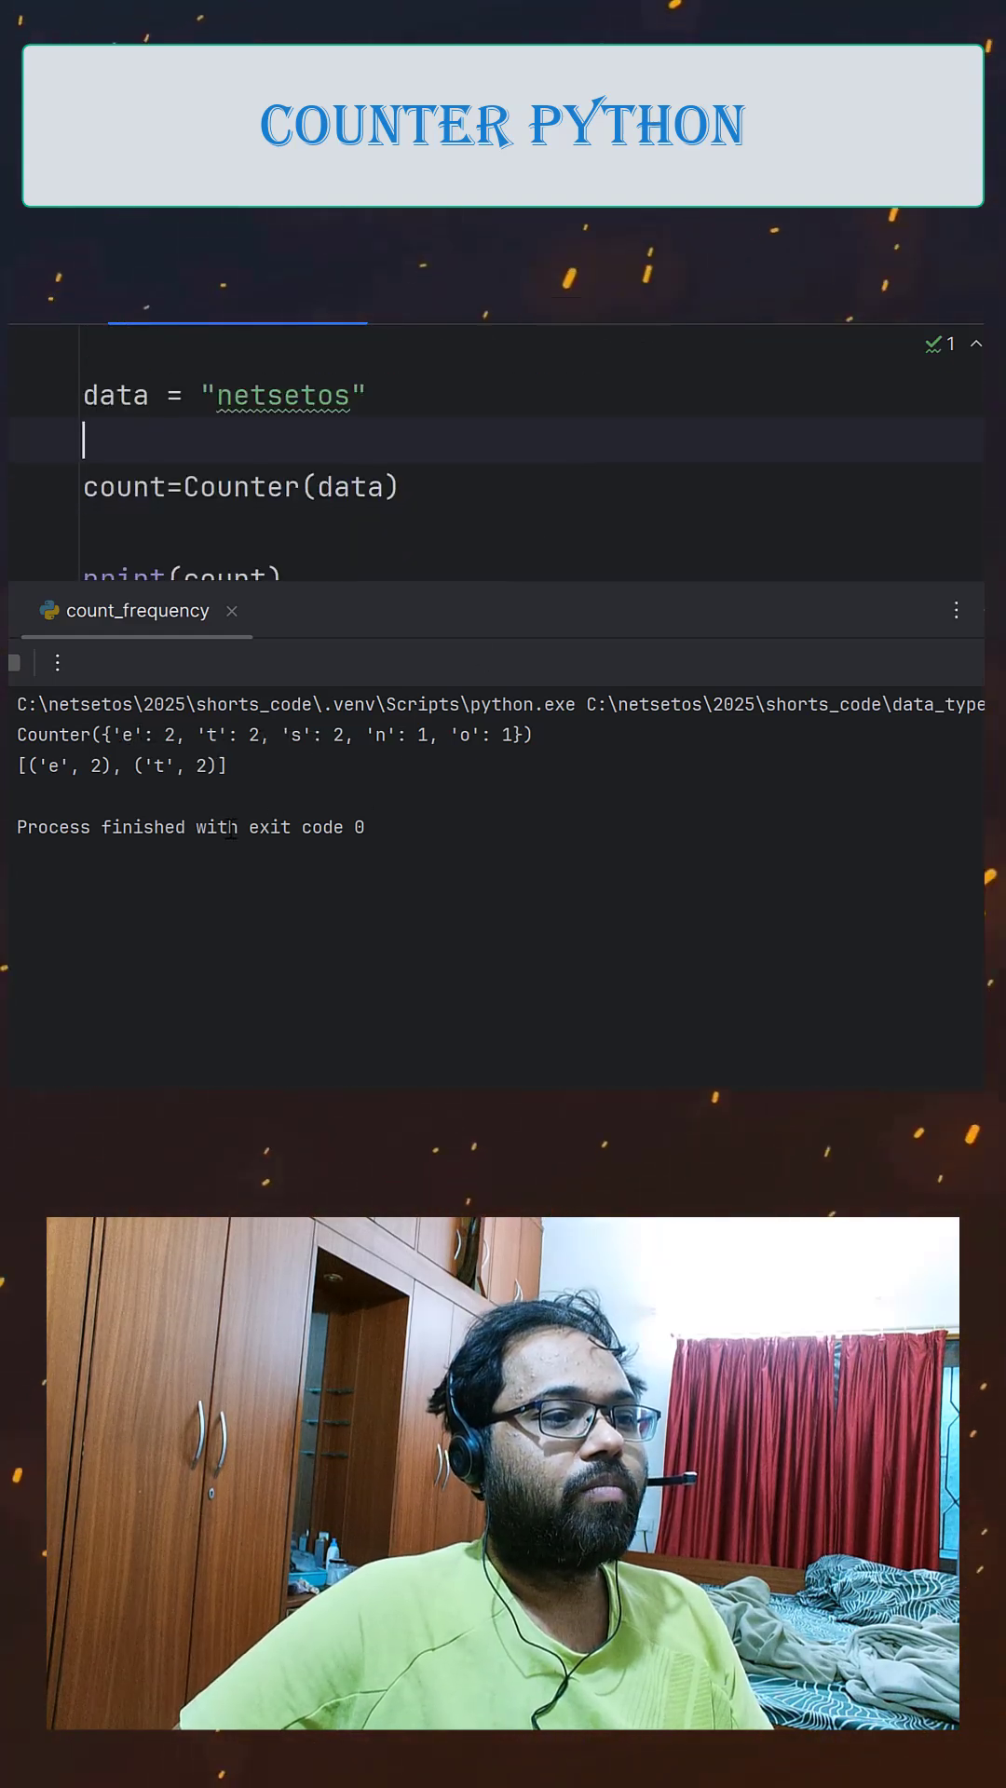
pyautogui.doubleClick(51, 765)
pyautogui.doubleClick(162, 765)
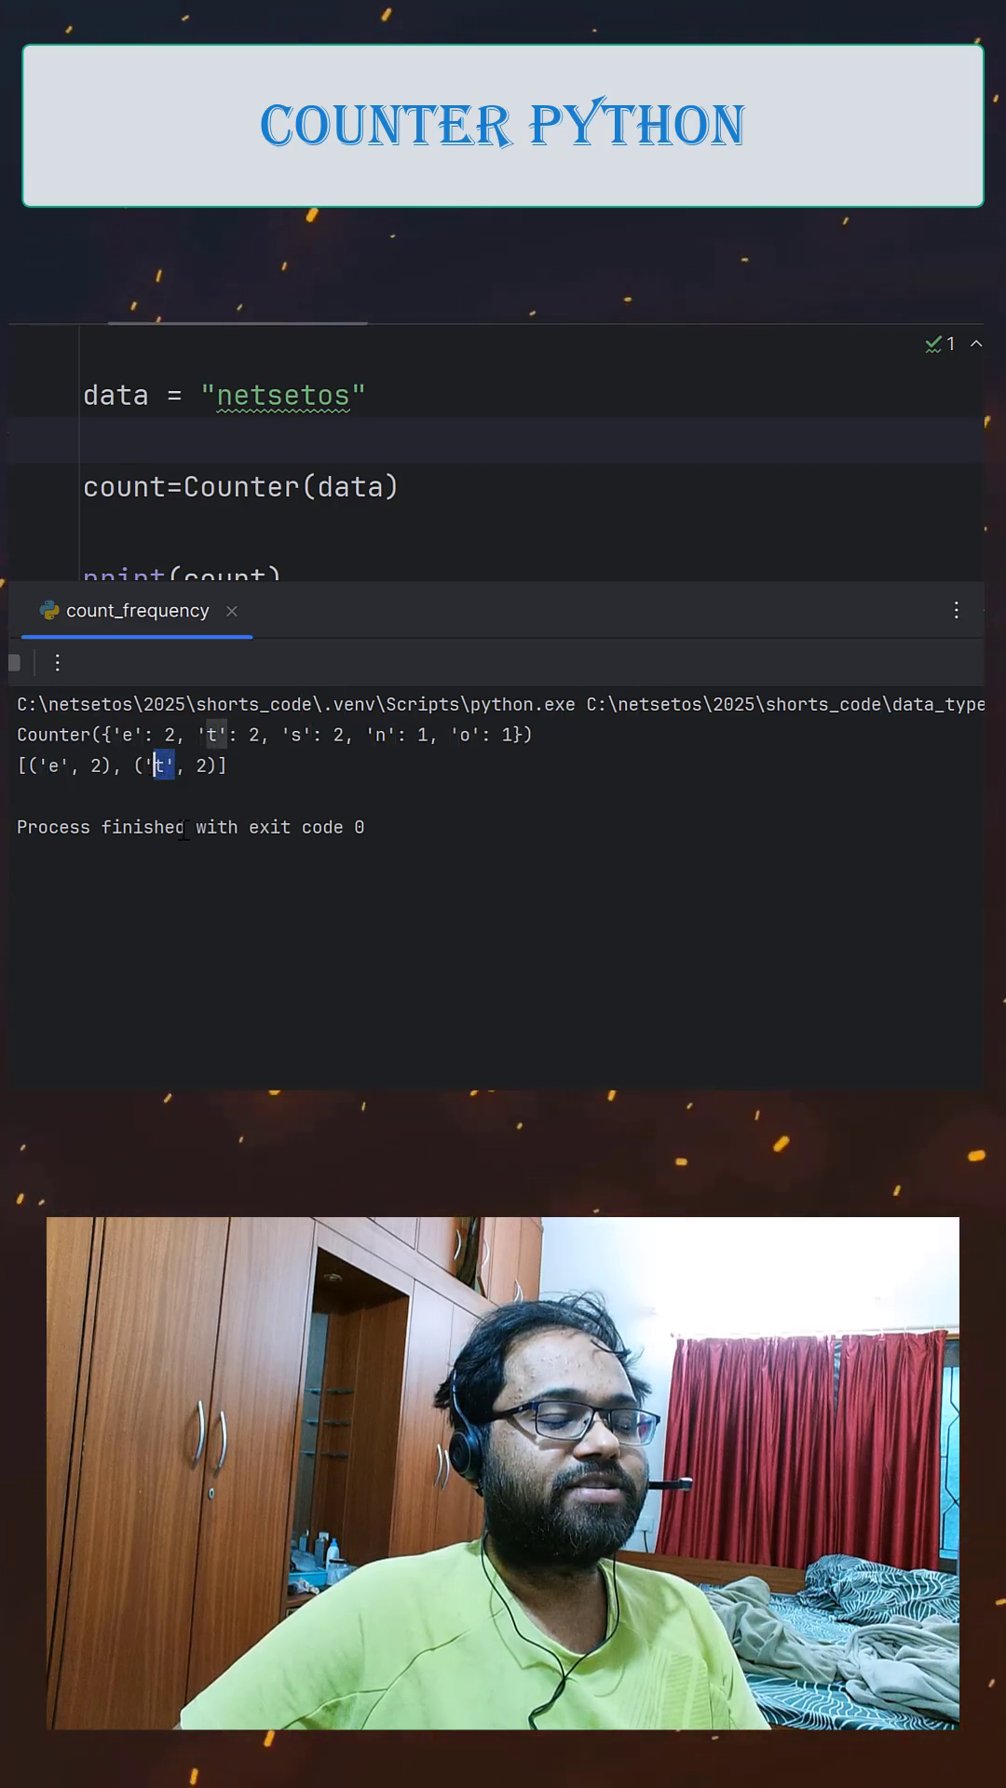